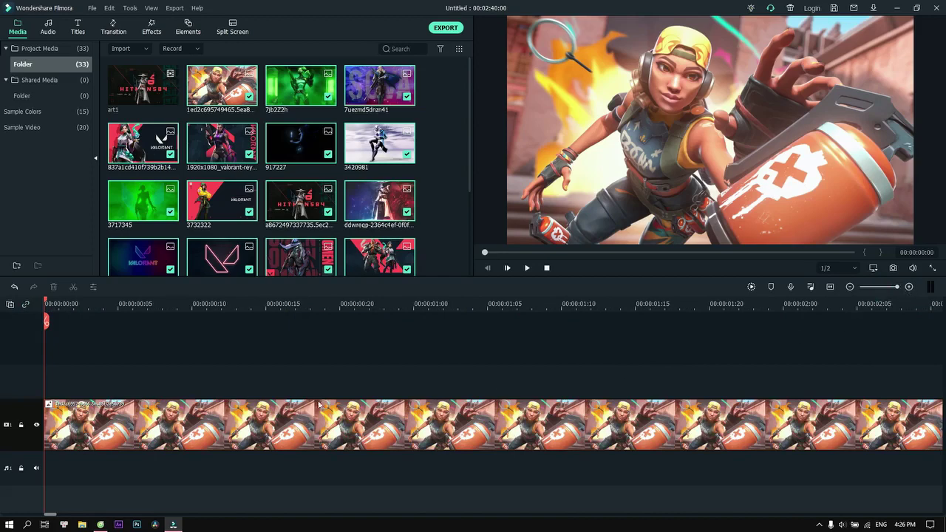
- Split the first clip on the video track three frames in and delete the remainder, closing the gap
left_click(65, 428)
key("Right")
key("Right")
key("Right")
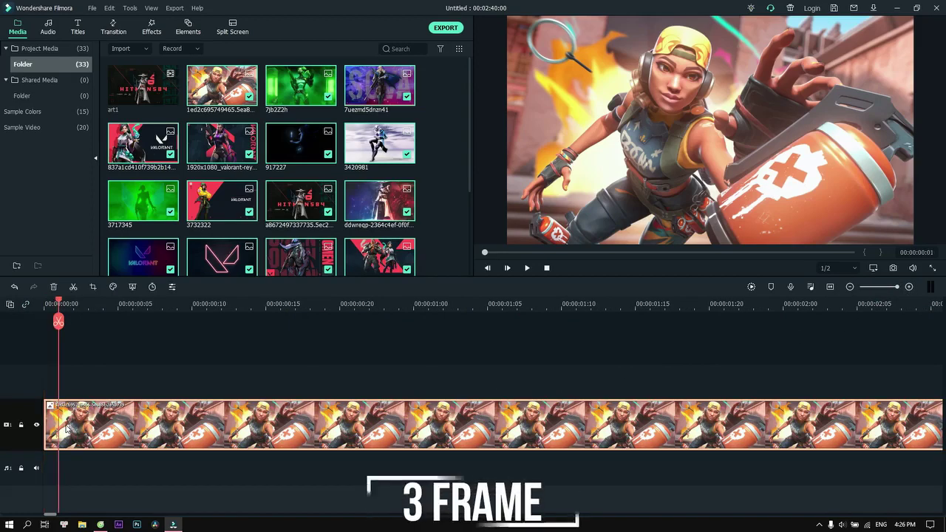
key("ctrl+b")
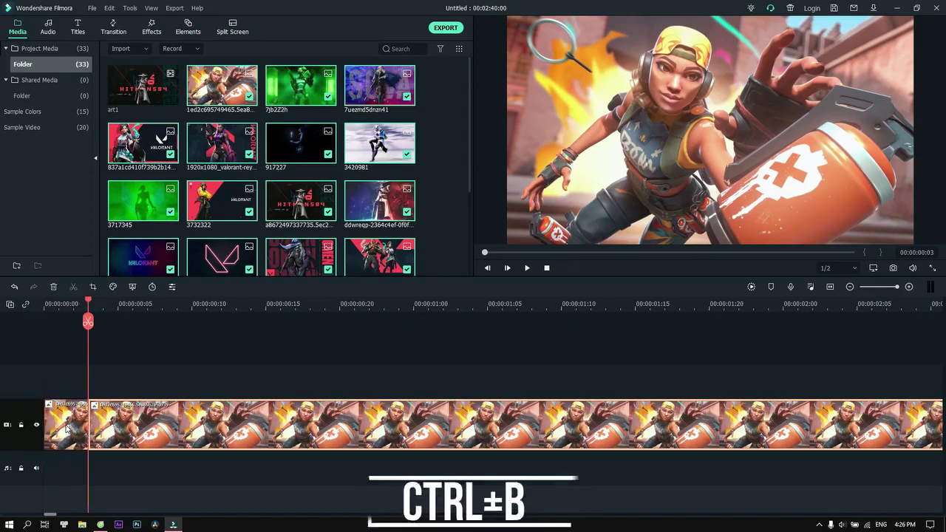
key("Delete")
- Trim the 7jb2Z2h clip to its first three frames by splitting it and deleting the rest
key("Right")
key("Right")
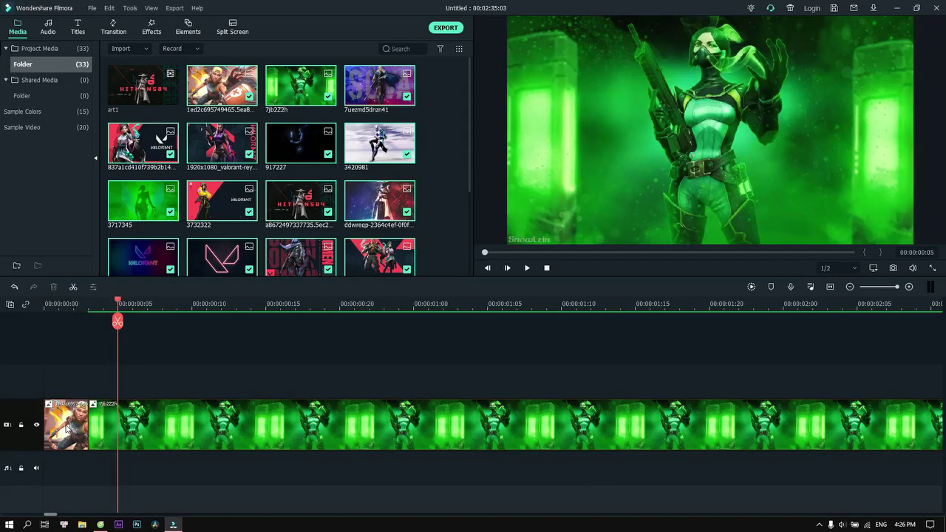
key("Right")
key("ctrl+b")
key("Delete")
- Trim the 7uezmd5dnzn41 Sova clip to its first three frames by splitting it and deleting the rest
key("Right")
key("Right")
key("Right")
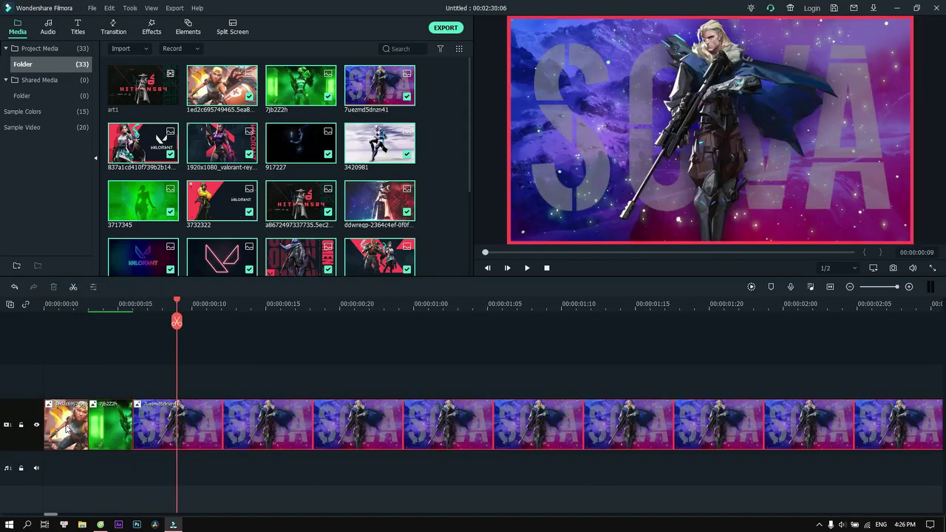
key("ctrl+b")
key("Delete")
- Trim the 837a1cd410f739b2b14 Sage clip to its first three frames by splitting it and deleting the rest
key("Right")
key("Right")
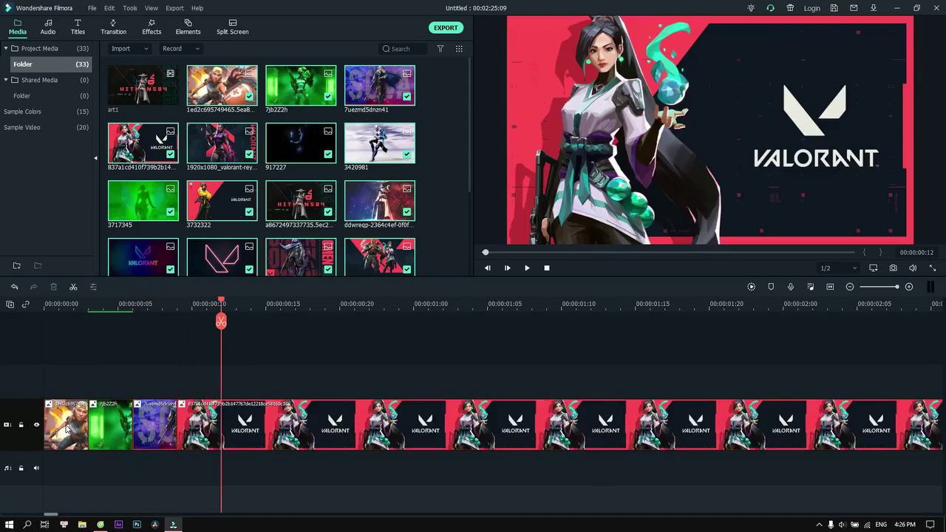
key("Right")
key("ctrl+b")
key("Delete")
- Trim the 1920x1080_valorant-reyna-4k clip to its first three frames by splitting it and deleting the rest
key("Right")
key("Right")
key("Right")
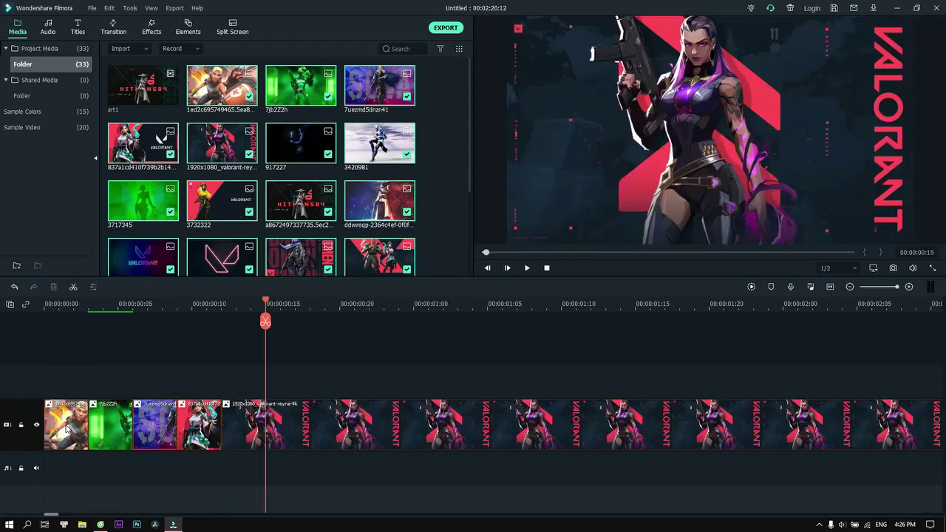
key("ctrl+b")
key("Delete")
- Trim the dark 917227 clip to its first three frames by splitting it and deleting the rest
key("Right")
key("Right")
key("Right")
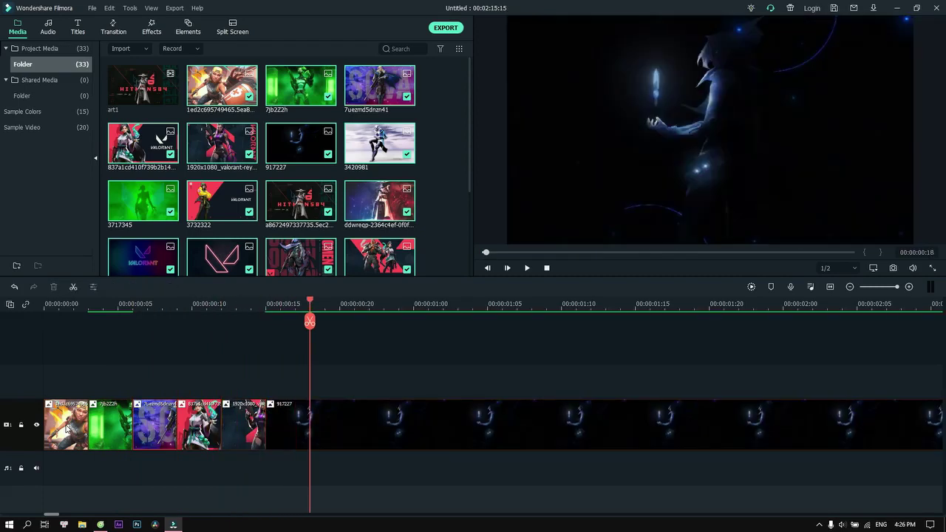
key("ctrl+b")
key("Delete")
- Trim the 3420981 clip to its first three frames by splitting it and deleting the rest
key("Right")
key("Right")
key("Right")
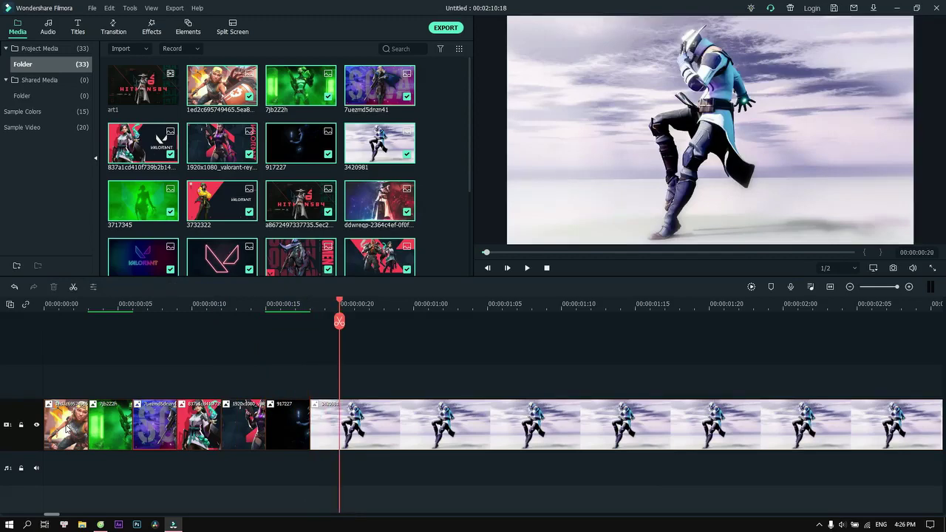
key("ctrl+b")
key("Delete")
- Trim the green 3717345 clip to its first three frames by splitting it and deleting the rest
key("Right")
key("Right")
key("Right")
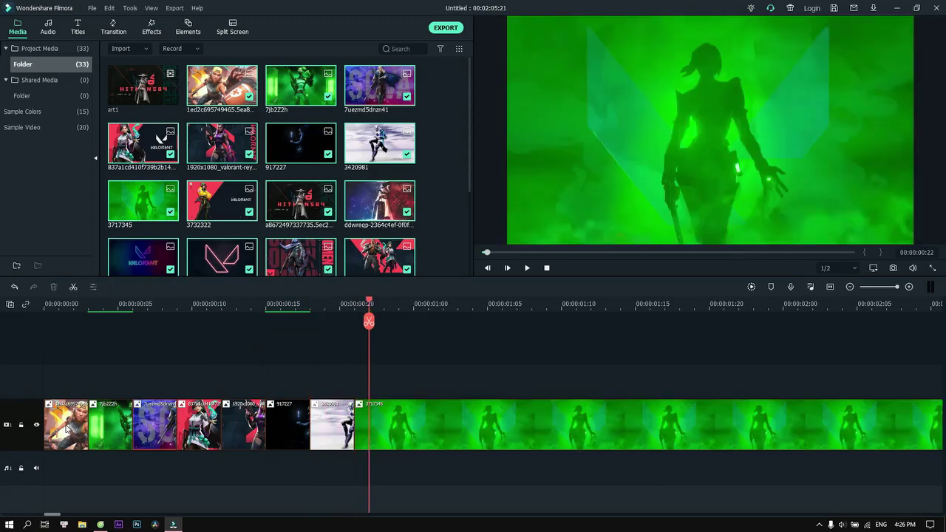
key("ctrl+b")
key("Delete")
- Trim the 3732322 clip to its first three frames by splitting it and deleting the rest
key("Right")
key("Right")
key("Right")
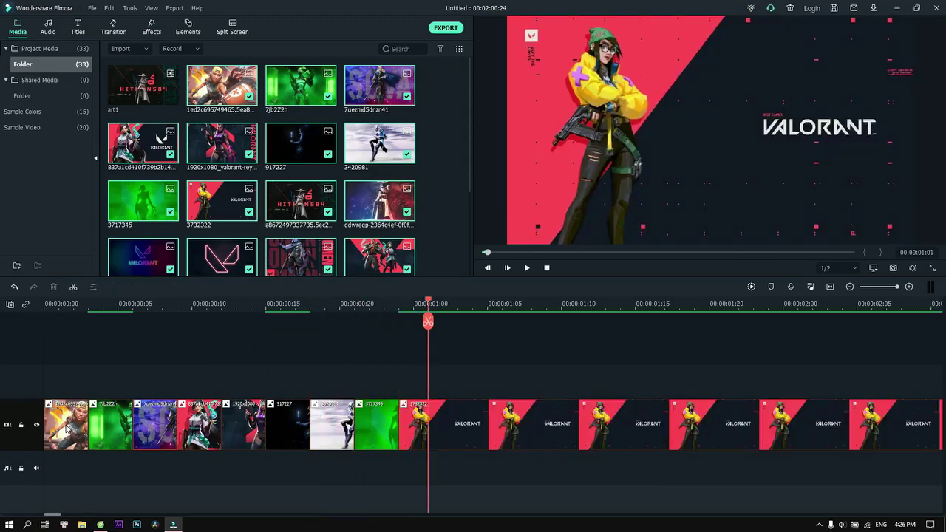
key("ctrl+b")
key("Delete")
key("Right")
key("Right")
key("Right")
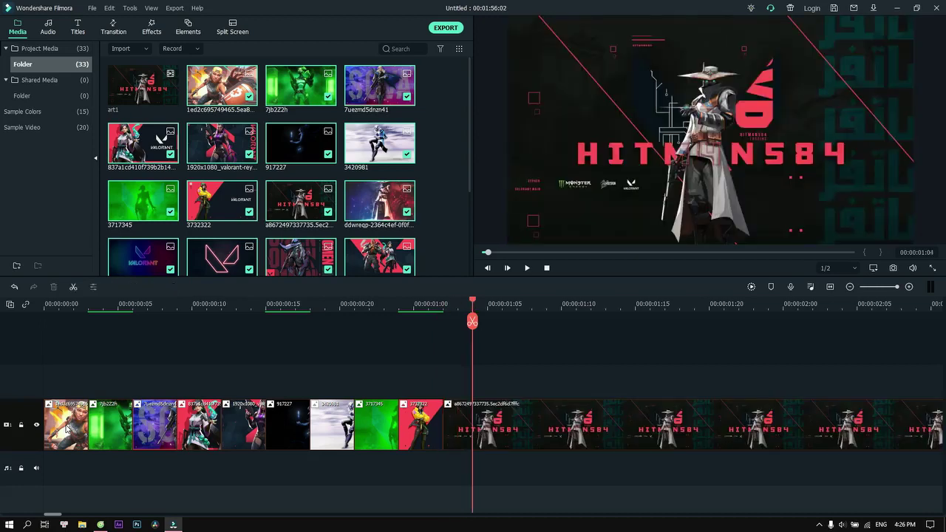
key("ctrl+b")
key("Delete")
- Trim the ddwreqp-2364c4ef clip to its first three frames by splitting it and deleting the rest
key("Right")
key("Right")
key("Right")
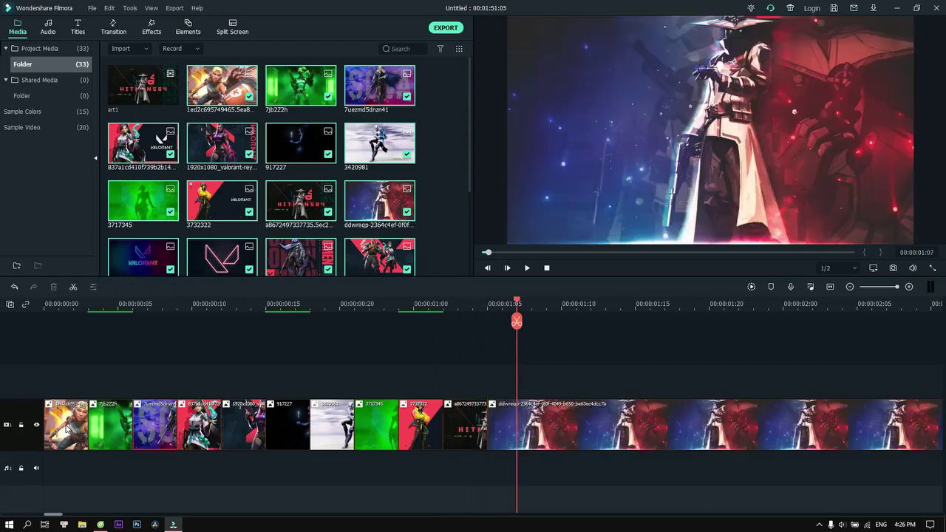
key("ctrl+b")
key("Delete")
- Trim the clip with the multicoloured neon Valorant logo to its first three frames and delete the rest
key("Right")
key("Right")
key("Right")
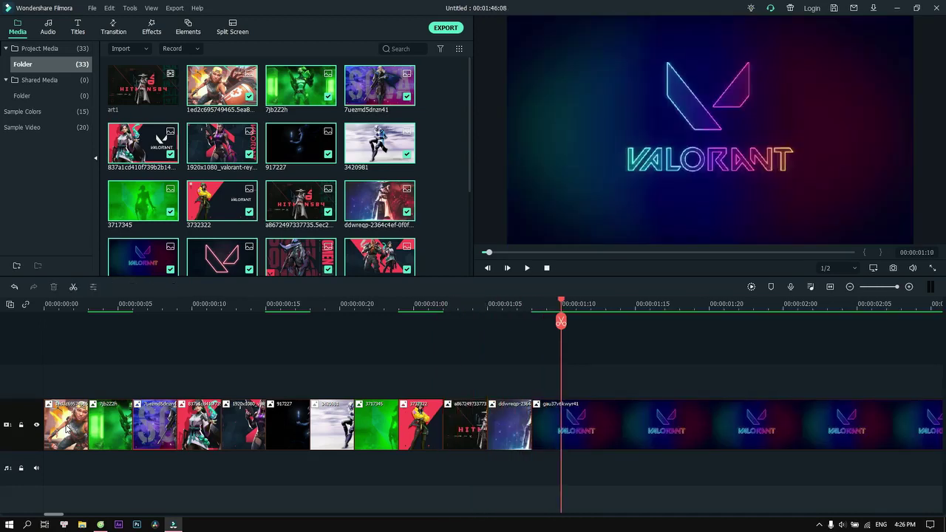
key("ctrl+b")
key("Delete")
- Trim the clip with the red neon V logo to its first three frames and delete the rest
key("Right")
key("Right")
key("Right")
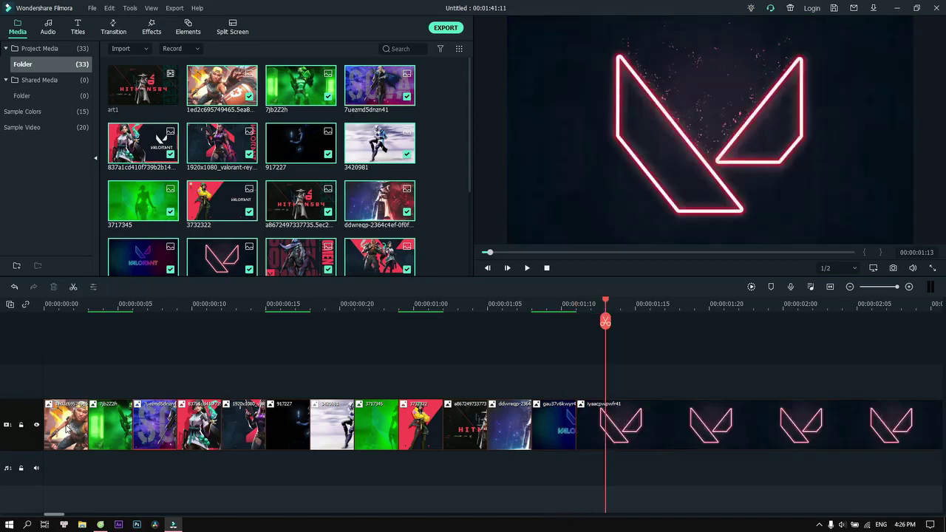
key("ctrl+b")
key("Delete")
- Trim the Omen wallpaper clip to its first three frames by splitting it and deleting the rest
key("Right")
key("Right")
key("Right")
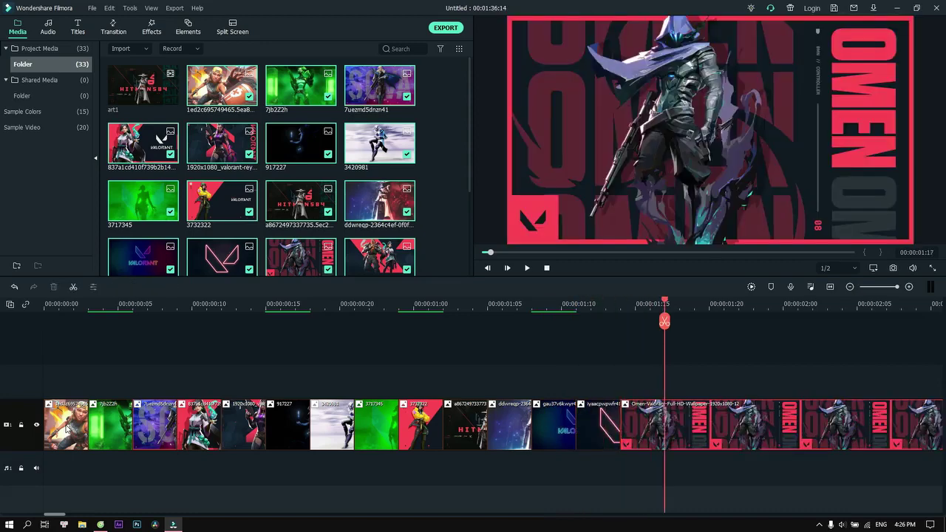
key("ctrl+b")
key("Delete")
- Trim the PatchNotes clip showing two agents to its first three frames and delete the rest
key("Right")
key("Right")
key("Right")
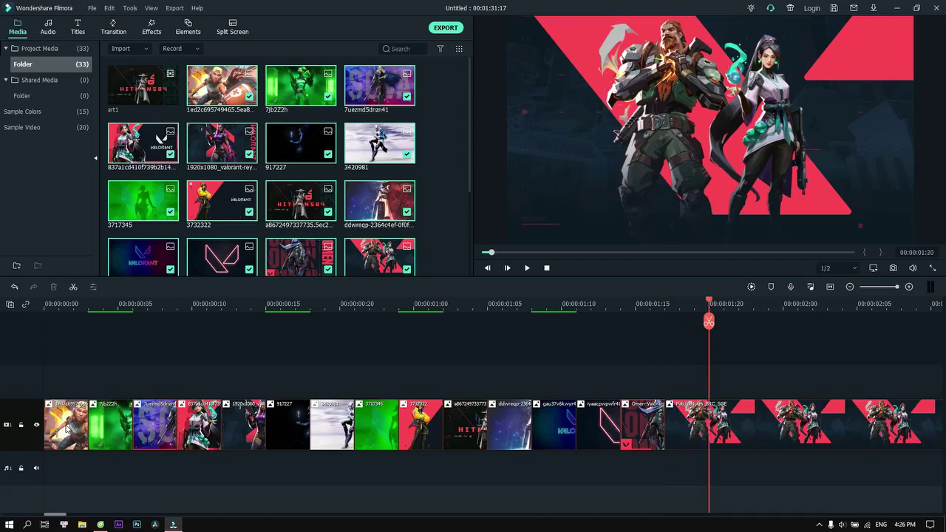
key("ctrl+b")
key("Delete")
- Trim the Phase-Art clip to its first three frames by splitting it and deleting the rest
key("Right")
key("Right")
key("Right")
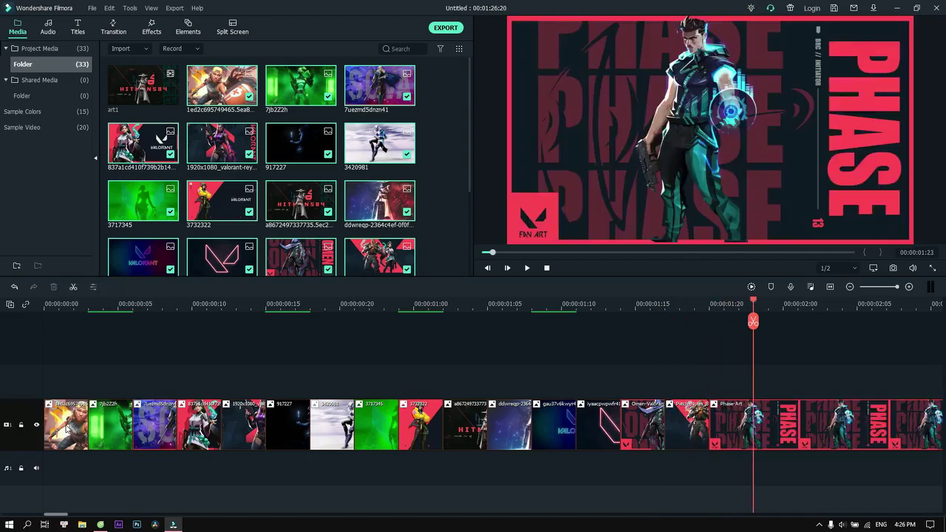
key("ctrl+b")
key("Delete")
- Trim the Phoenix wallpaper clip to its first three frames by splitting it and deleting the rest
key("Right")
key("Right")
key("Right")
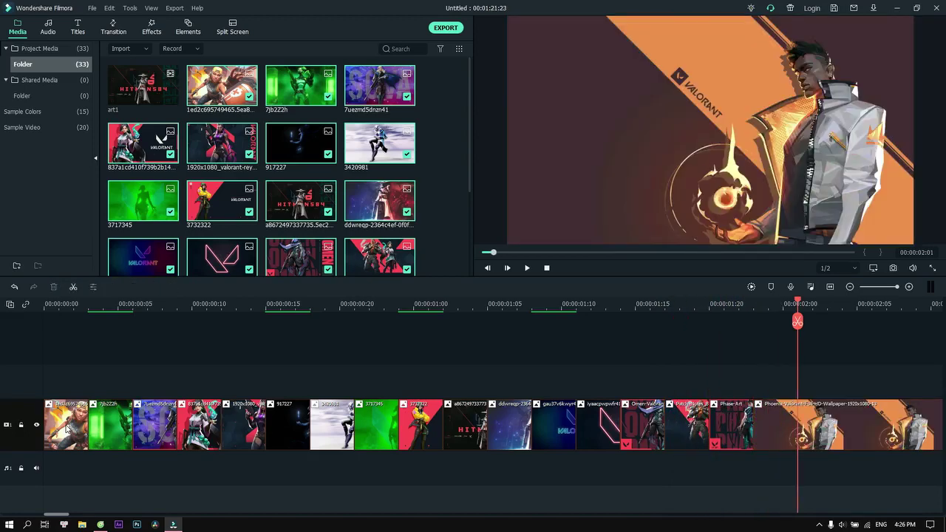
key("ctrl+b")
key("Delete")
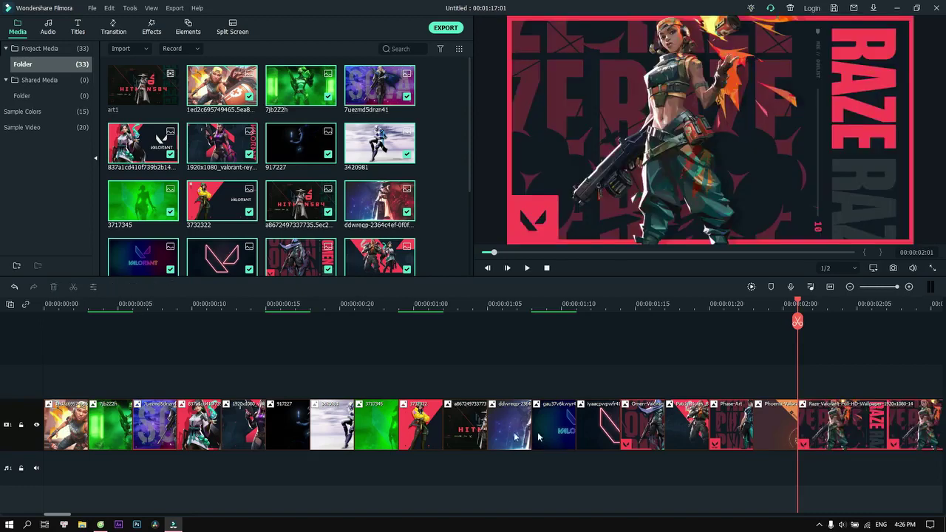
- Trim the Raze wallpaper clip to its first three frames by splitting it and deleting the rest
left_click_drag(887, 389, 189, 392)
key("Right")
key("Right")
key("Right")
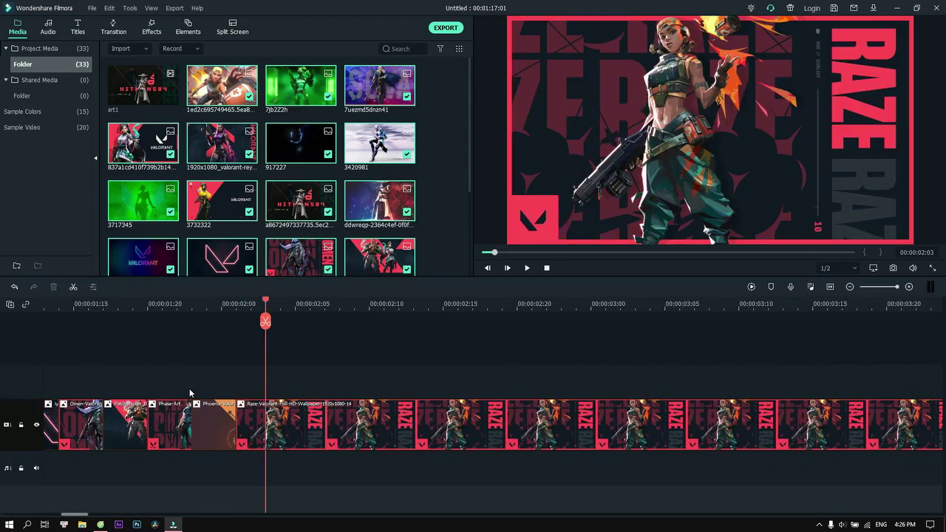
key("ctrl+b")
key("Delete")
- Trim the sage-valorant-4k clip to its first three frames by splitting it and deleting the rest
key("Right")
key("Right")
key("Right")
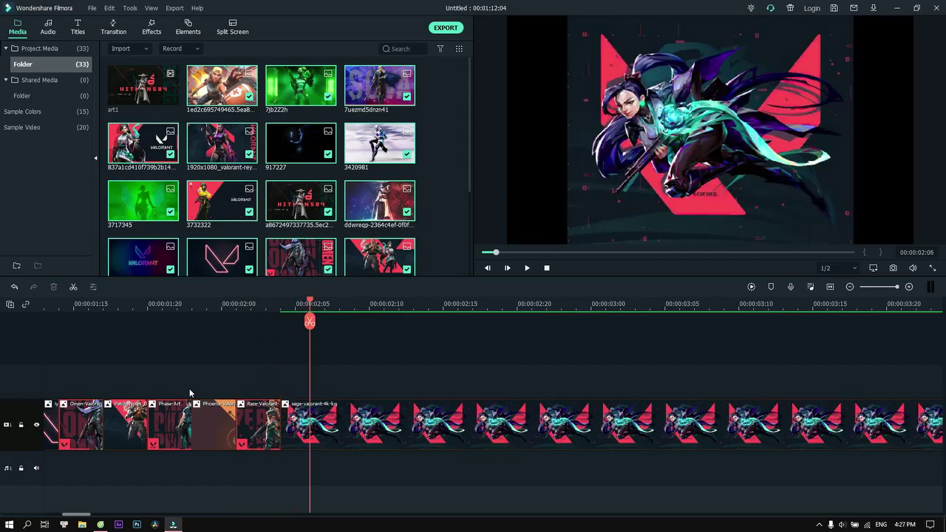
key("ctrl+b")
key("Delete")
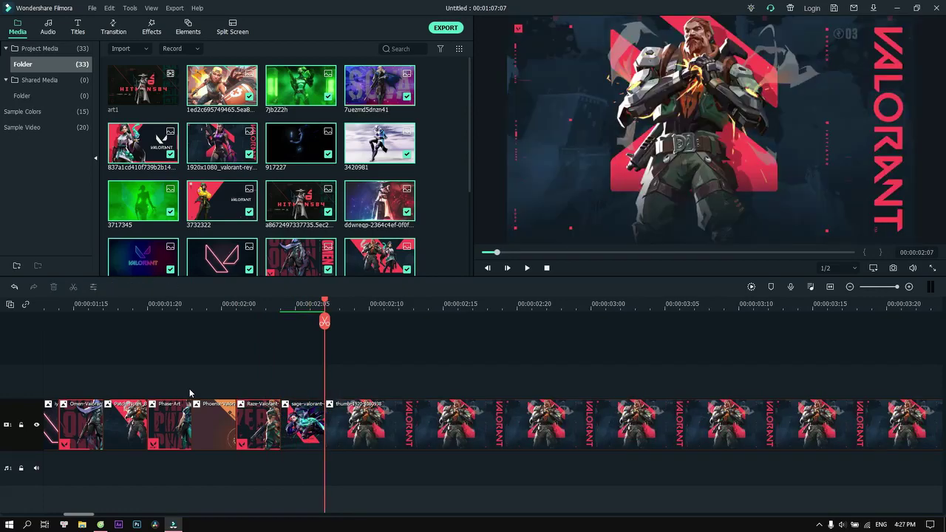
- Trim the thumb-1920 clip showing the bearded agent to its first three frames and delete the rest
key("Right")
key("Right")
key("Right")
key("ctrl+b")
key("Delete")
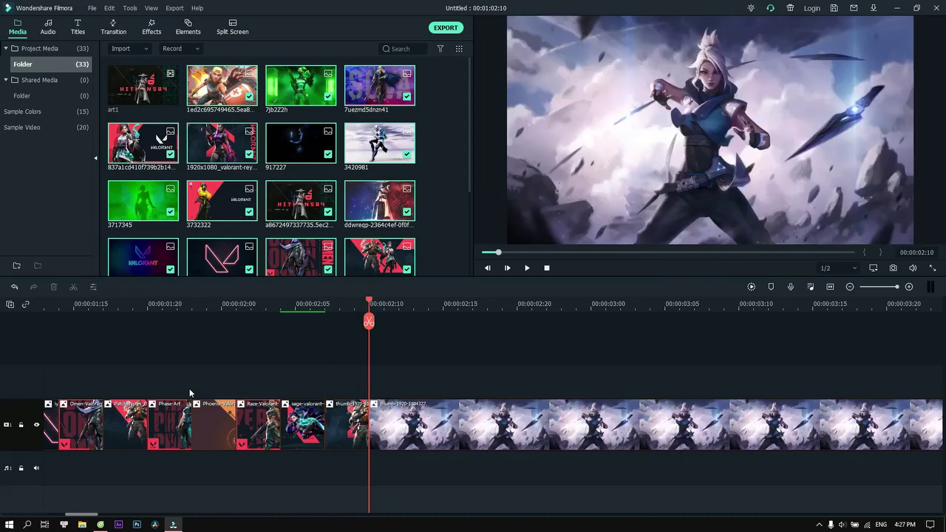
- Trim the thumb-1920 clip showing the white-haired agent with blades to its first three frames and delete the rest
key("Right")
key("Right")
key("Right")
key("ctrl+b")
key("Delete")
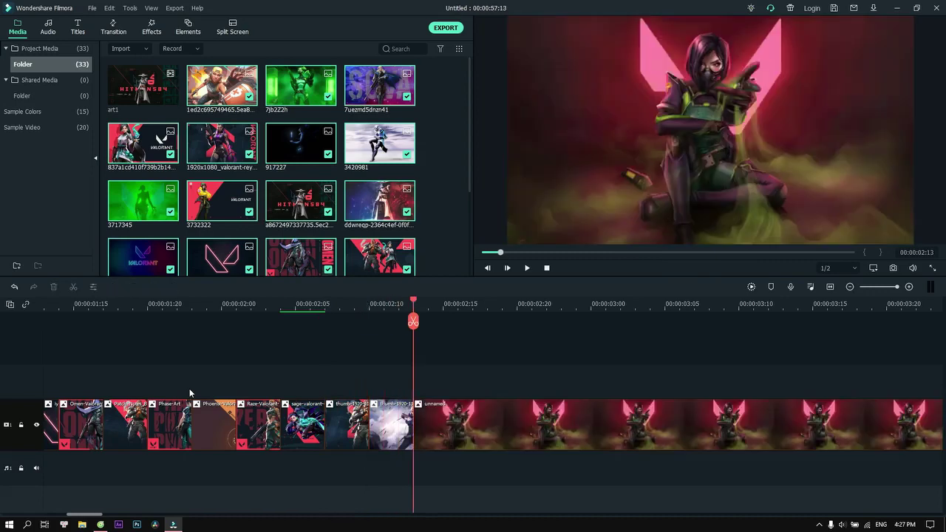
- Trim the unnamed clip showing the seated masked agent to its first three frames and delete the rest
key("Right")
key("Right")
key("Right")
key("ctrl+b")
key("Delete")
- Trim the unnamed clip showing five agents before a star to its first three frames and delete the rest
key("Right")
key("Right")
key("Right")
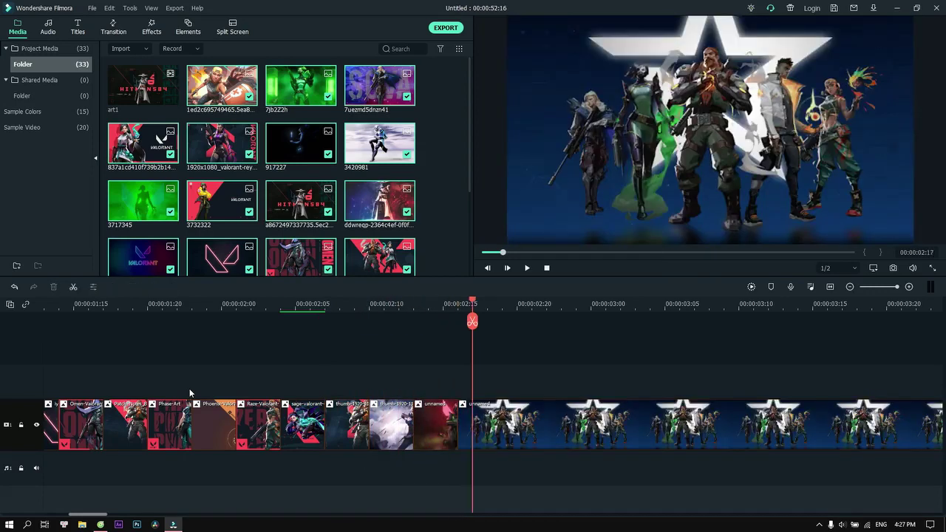
key("ctrl+b")
key("Delete")
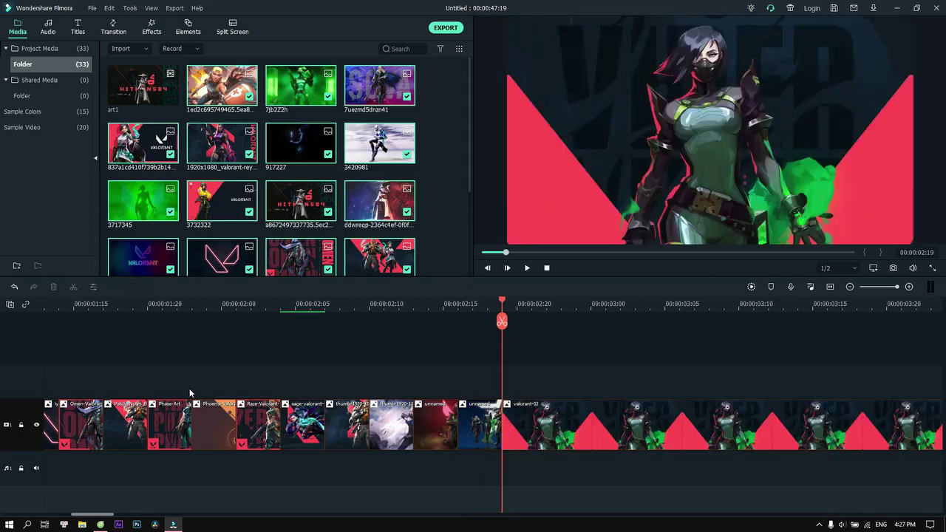
- Trim the valorant-02 Viper clip to its first three frames by splitting it and deleting the rest
left_click_drag(790, 352, 302, 371)
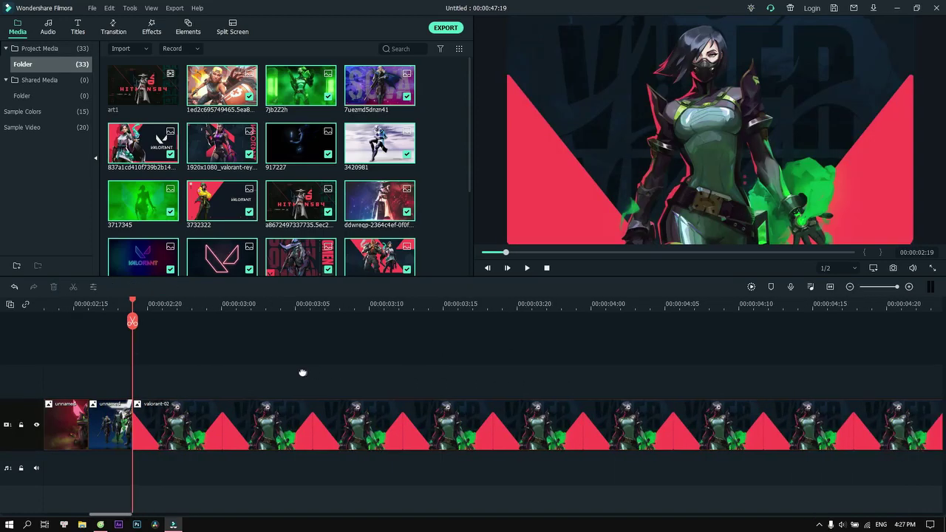
key("Right")
key("Right")
key("Right")
key("ctrl+b")
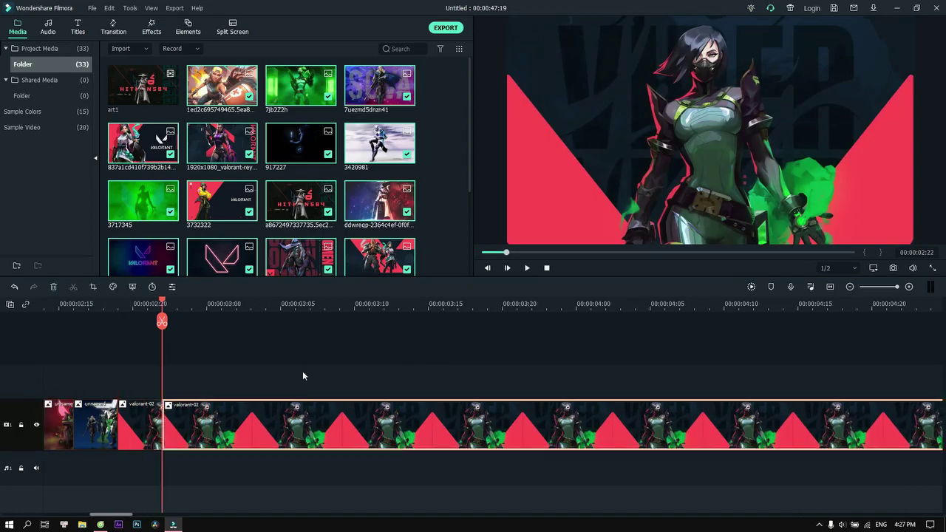
key("Delete")
- Trim the Valorant-2 clip to its first three frames by splitting it and deleting the rest
key("Right")
key("Right")
key("Right")
key("ctrl+b")
key("Delete")
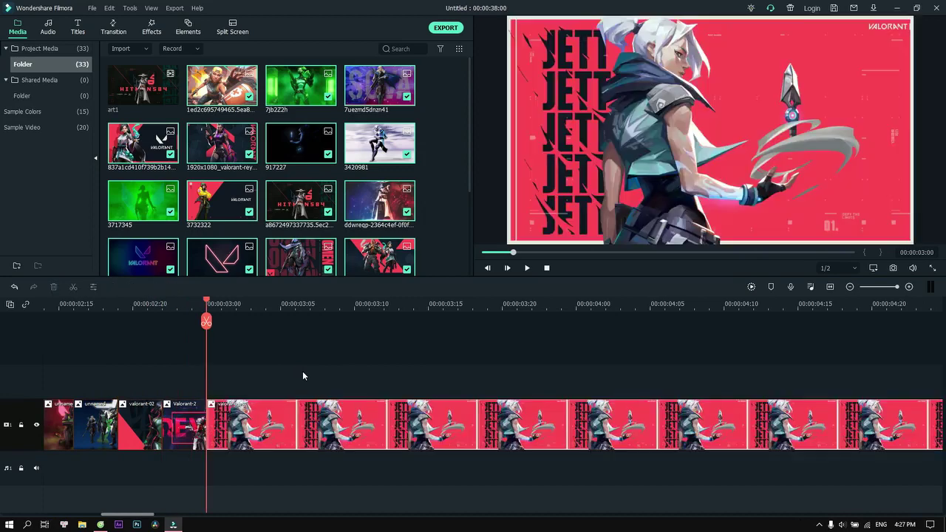
- Trim the red Jett clip to its first three frames by splitting it and deleting the rest
key("Right")
key("Right")
key("Right")
key("ctrl+b")
key("Delete")
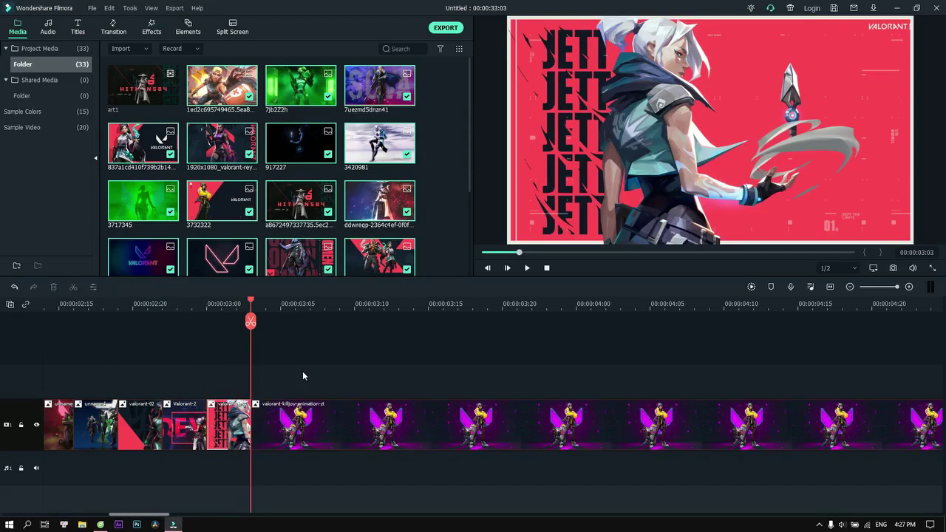
- Trim the valorant-killjoy-animation clip to its first three frames by splitting it and deleting the rest
key("Right")
key("Right")
key("Right")
key("ctrl+b")
key("Delete")
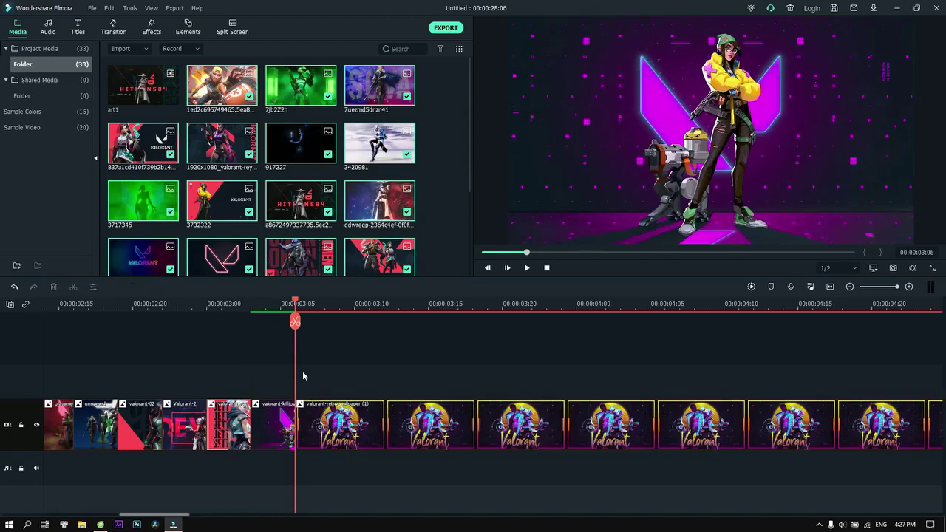
- Trim the Valorant retro wallpaper clip to its first three frames by splitting it and deleting the rest
key("Right")
key("Right")
key("Right")
key("ctrl+b")
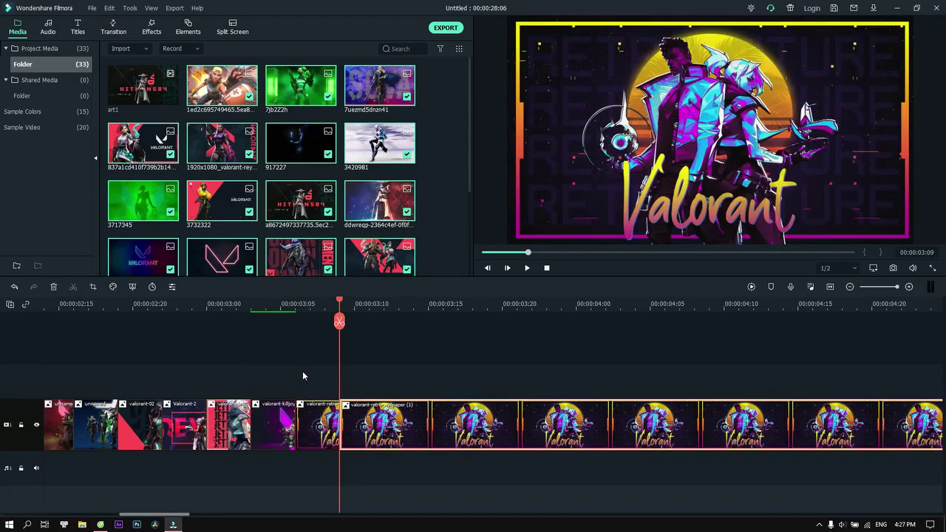
key("Delete")
- Trim the valorant-sova clip showing the archer to its first three frames and delete the rest
key("Right")
key("Right")
key("Right")
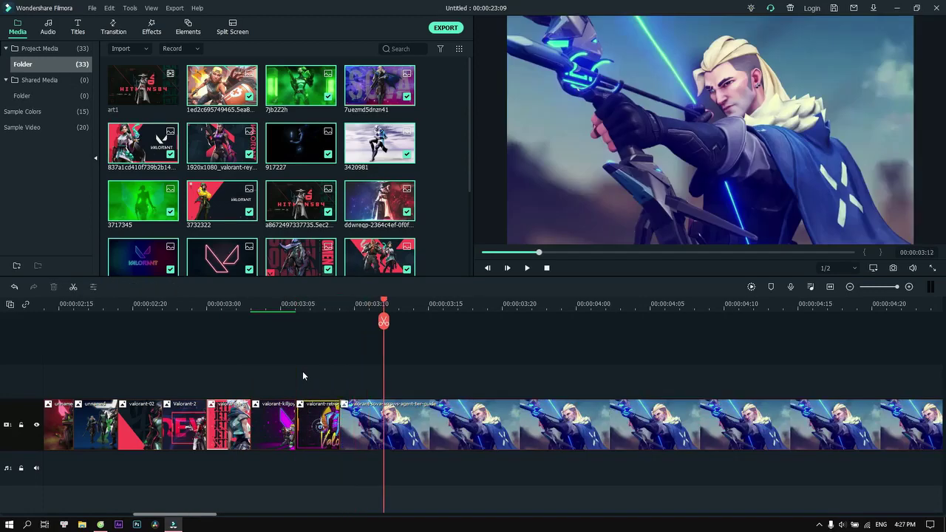
key("ctrl+b")
key("Delete")
- Trim the purple Reyna art clip to its first three frames by splitting it and deleting the rest
key("Right")
key("Right")
key("Right")
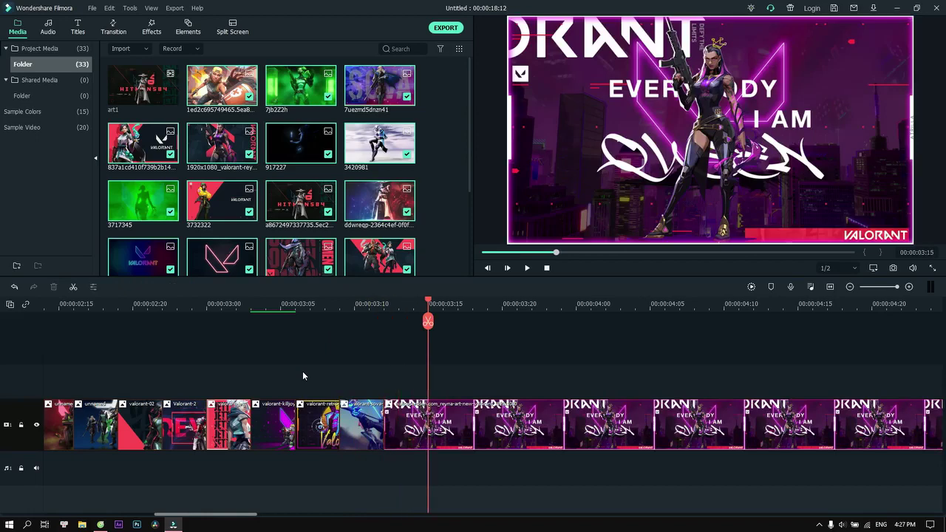
key("ctrl+b")
key("Delete")
- Trim the valorant-all-characters wallpaper clip to its first three frames by splitting it and deleting the rest
key("Right")
key("Right")
key("Right")
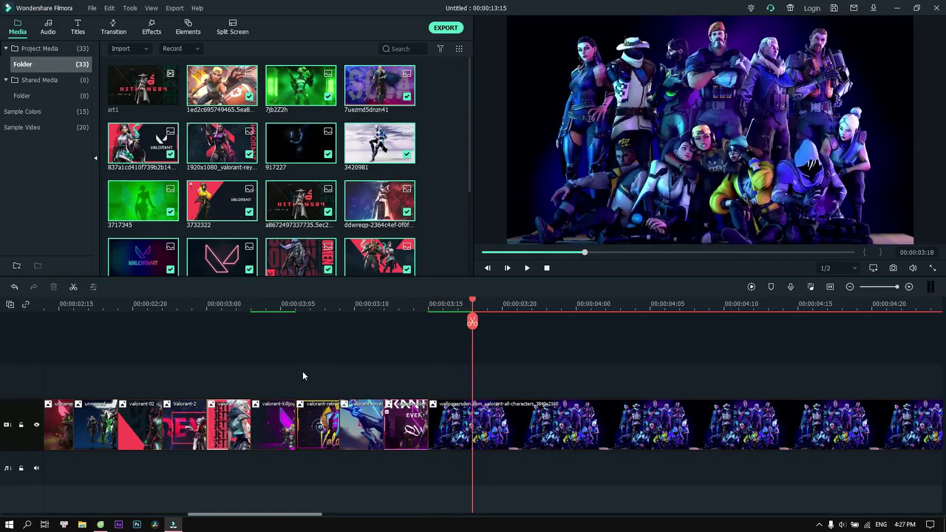
key("ctrl+b")
key("Delete")
- Trim the final clip, the white-robed character on black, to its first three frames and delete the rest
key("Right")
key("Right")
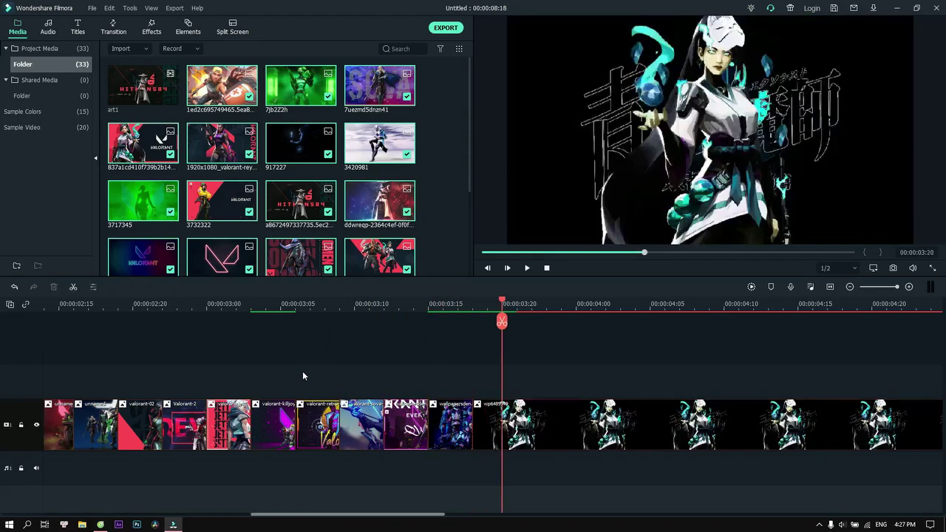
key("Right")
key("ctrl+b")
key("Delete")
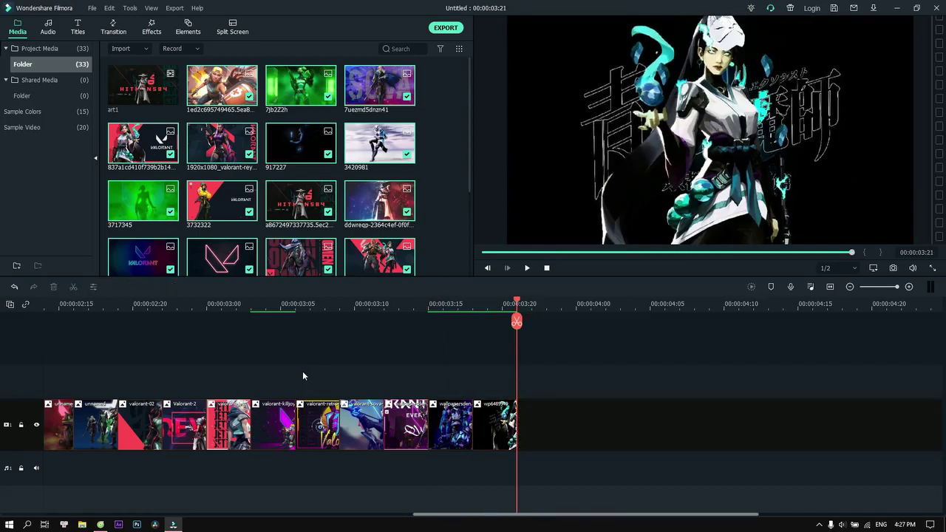
- Search the transitions for "flip" and add Flip Roll 1 between the first two clips on the video track
left_click(829, 286)
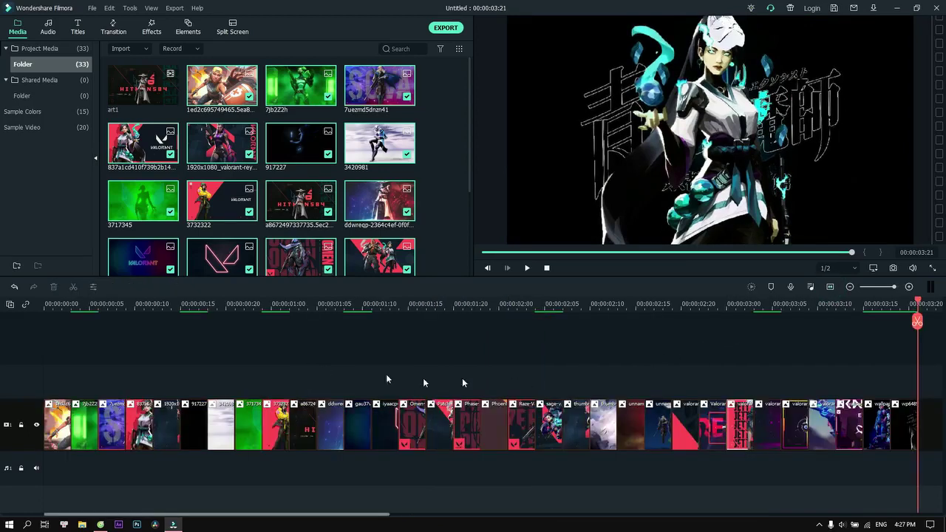
left_click(110, 31)
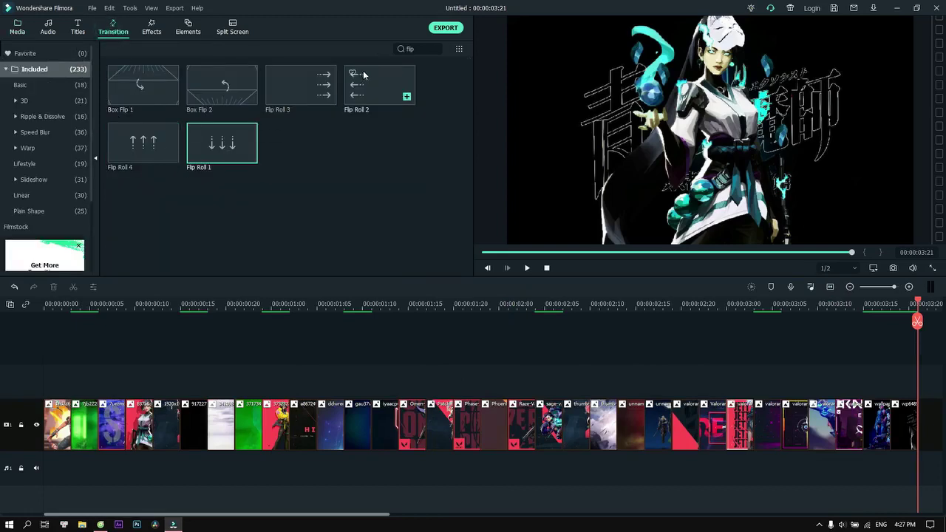
type("fli")
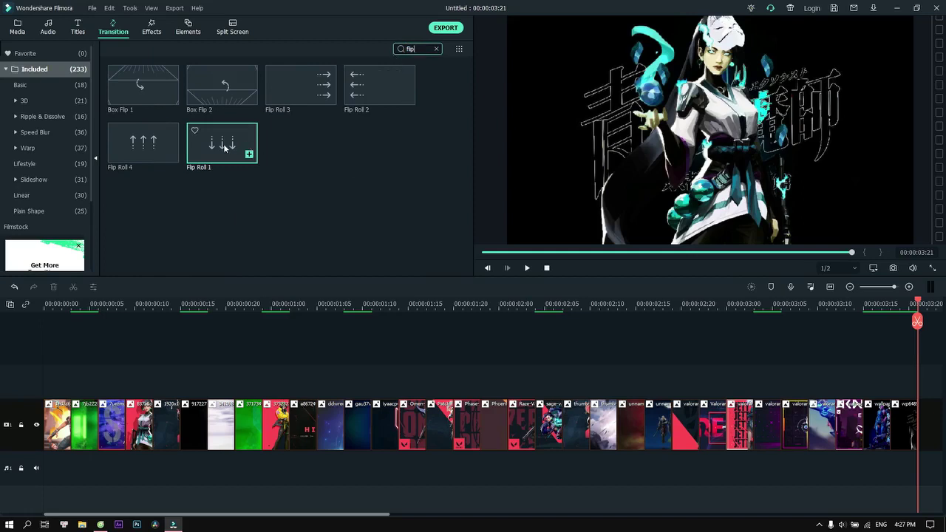
left_click_drag(223, 139, 67, 420)
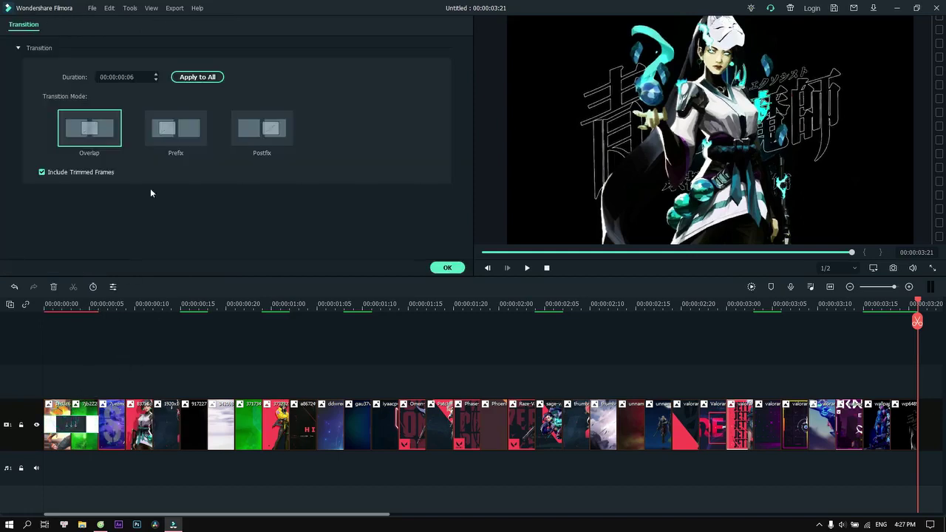
- Set the duration of the first Flip Roll 1 transition to 2 frames
left_click(144, 77)
type("2")
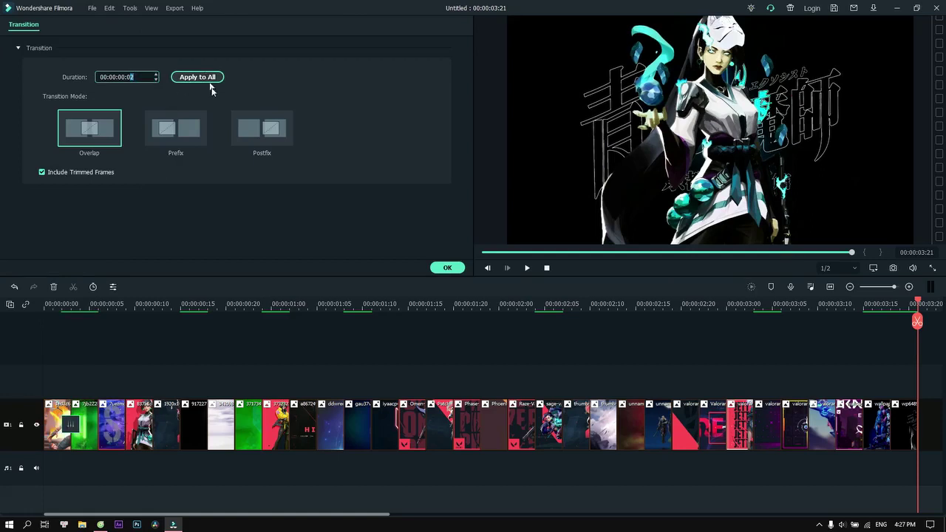
left_click(443, 268)
- Add Flip Roll 1 to each cut from the second clip, 7jb2Z2h, through to the iyaacpwp clip
mouse_move(196, 229)
left_mouse_down()
mouse_move(185, 187)
mouse_move(142, 386)
mouse_move(116, 417)
mouse_move(122, 428)
left_mouse_up()
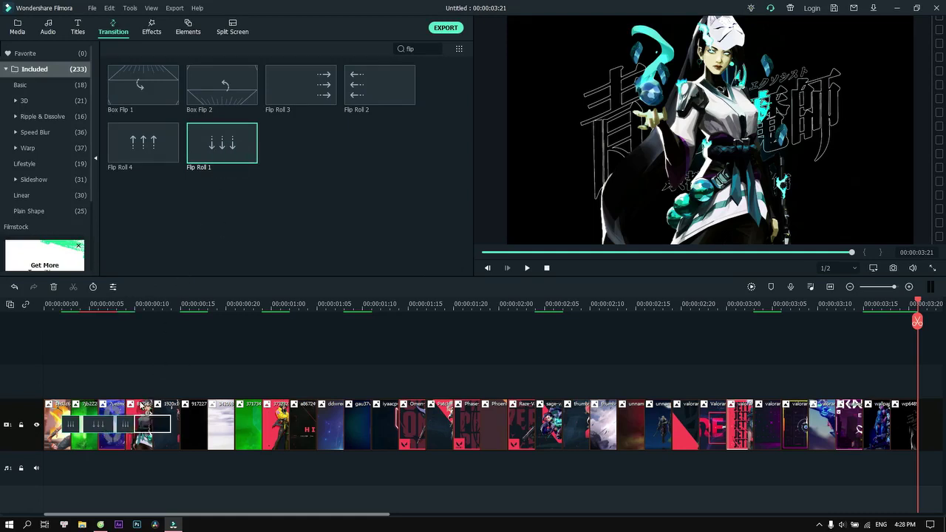
left_click_drag(212, 157, 220, 411)
left_click_drag(220, 152, 234, 421)
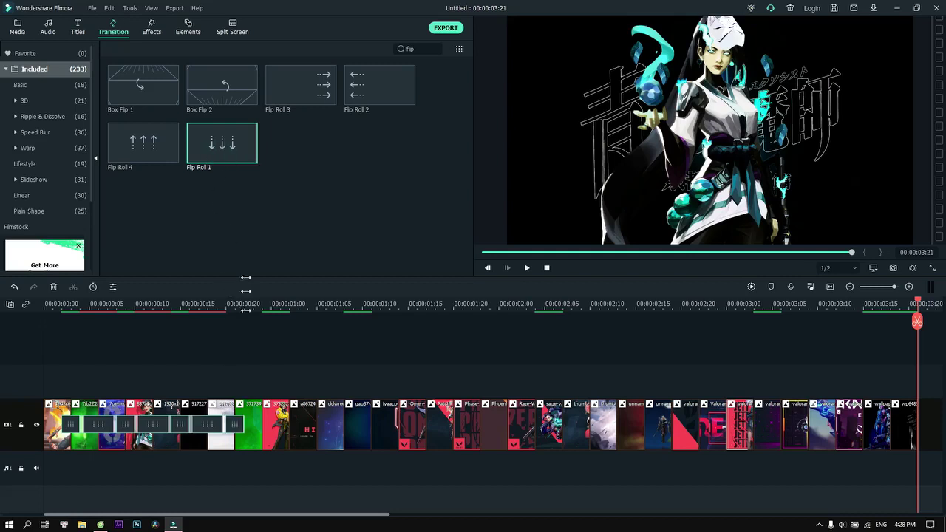
left_click_drag(240, 352, 256, 373)
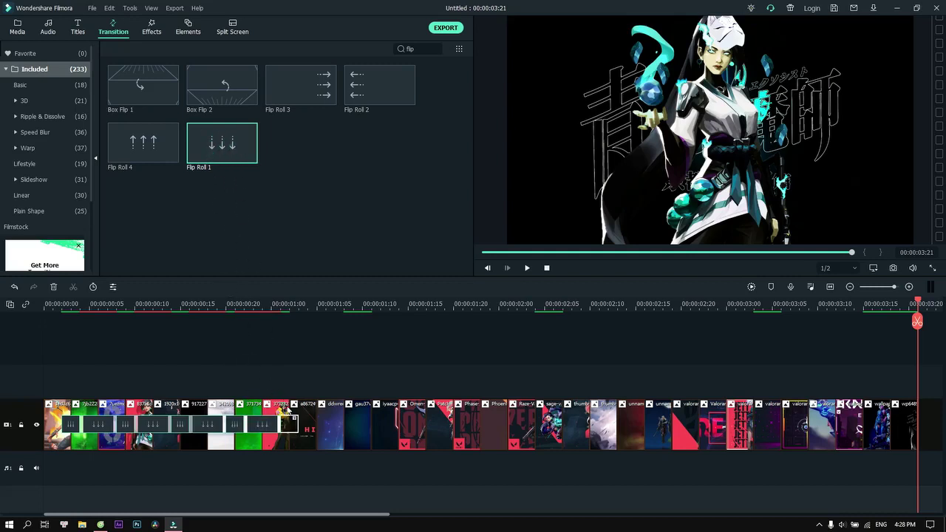
left_click_drag(223, 164, 311, 429)
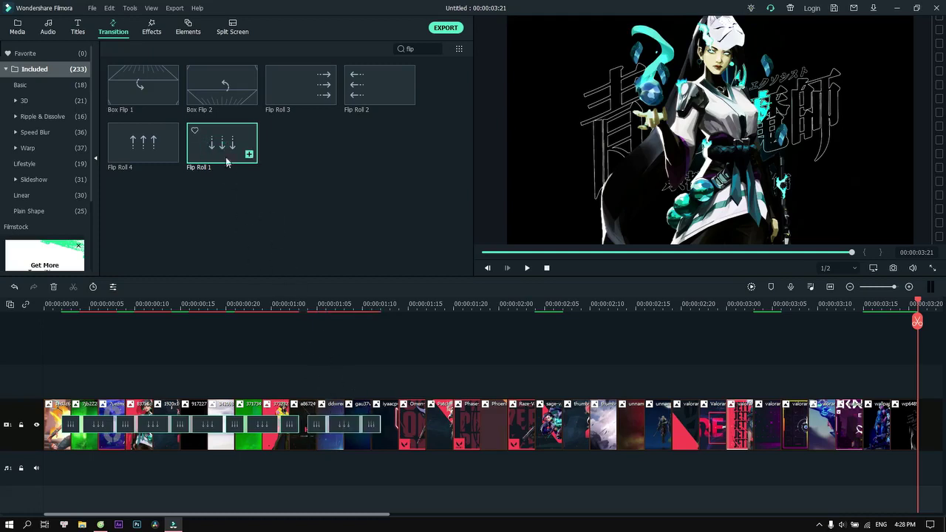
- Add Flip Roll 1 to each cut from the iyaacpwp clip through to the Valorant-2 clip
mouse_move(225, 156)
left_mouse_down()
mouse_move(393, 387)
mouse_move(397, 427)
left_mouse_up()
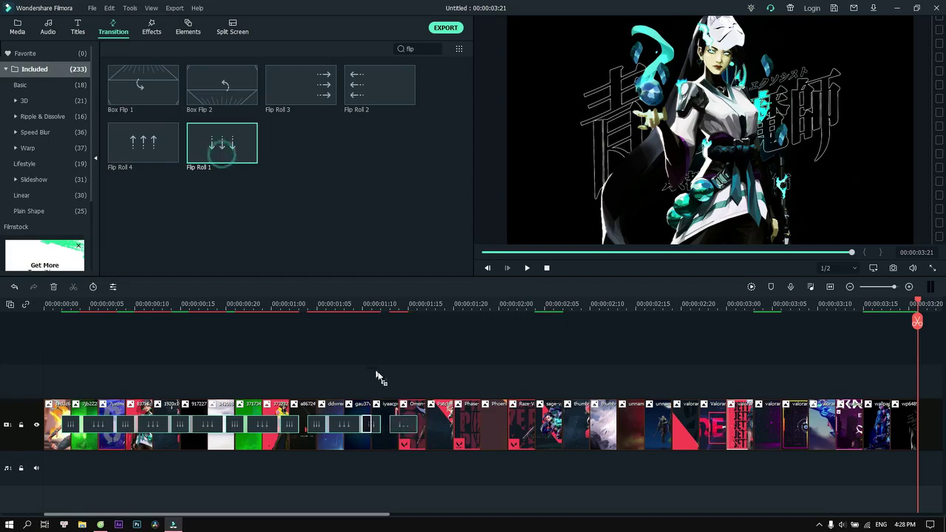
left_click_drag(377, 372, 436, 370)
scroll(508, 346, "right", 5)
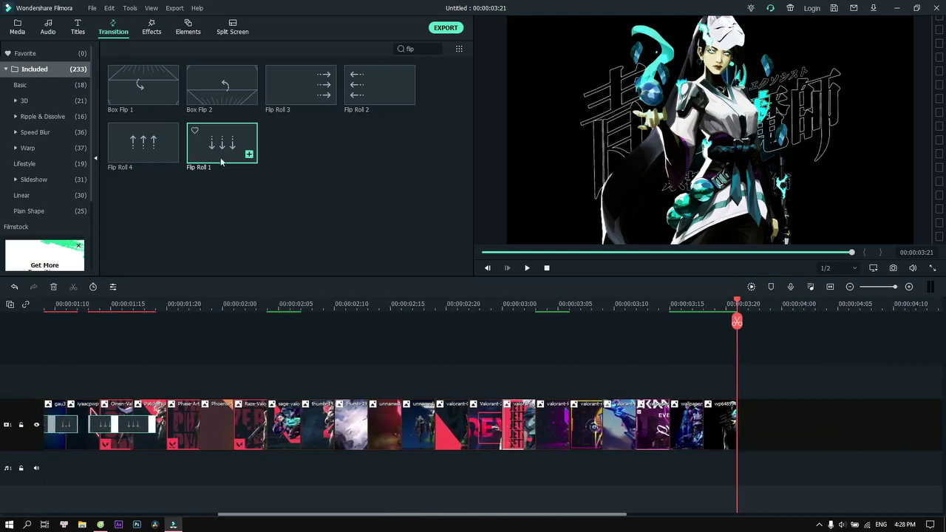
left_click_drag(221, 161, 368, 422)
left_click_drag(226, 158, 468, 429)
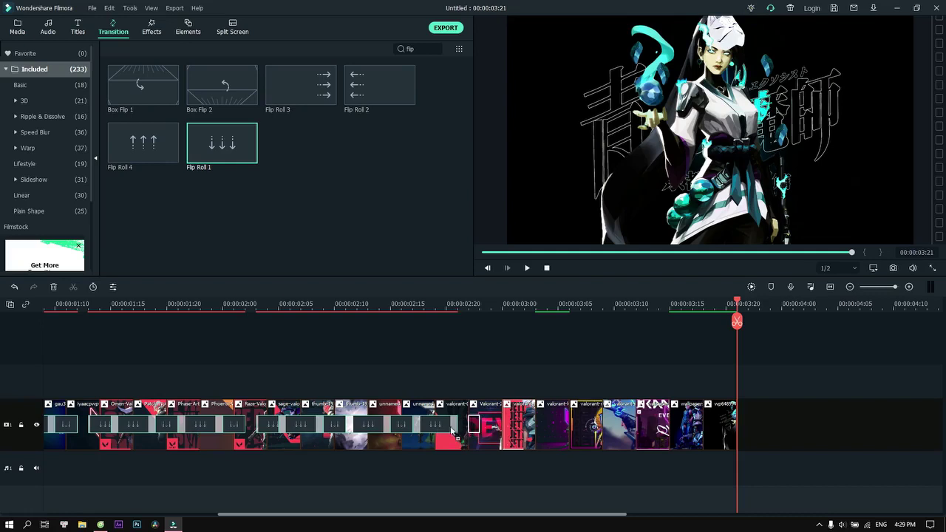
- Add Flip Roll 1 to the remaining cuts from the Valorant-2 clip through to the last clip on the track
left_click_drag(222, 153, 464, 421)
left_click_drag(240, 152, 501, 421)
left_click_drag(248, 159, 535, 421)
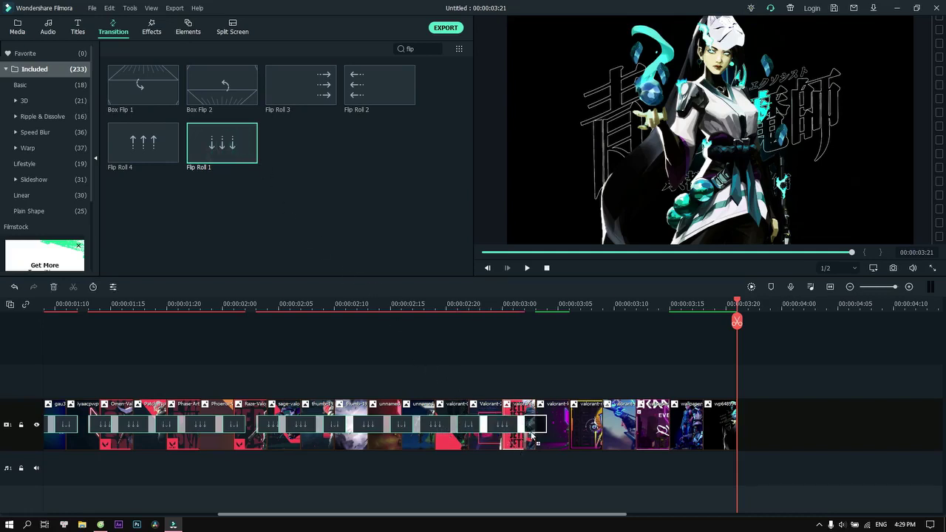
left_click_drag(225, 151, 580, 423)
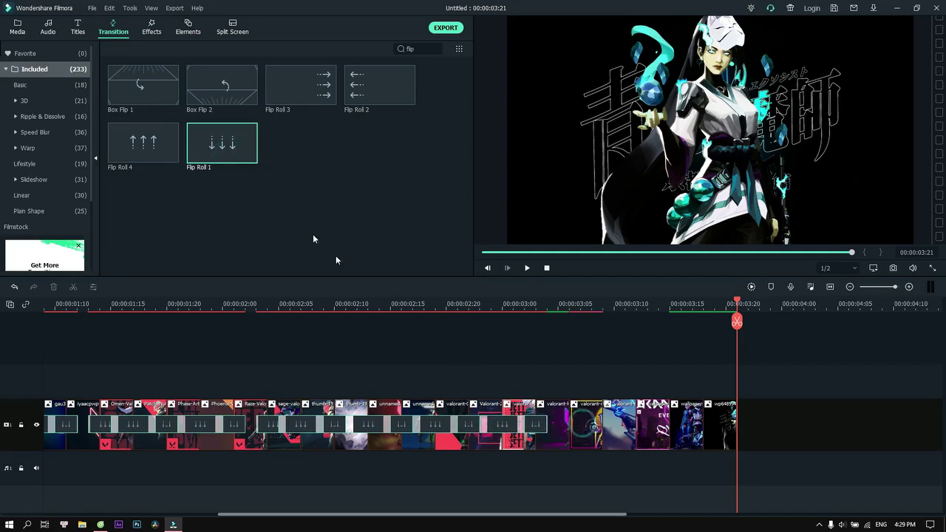
left_click_drag(222, 152, 650, 425)
left_click(246, 153)
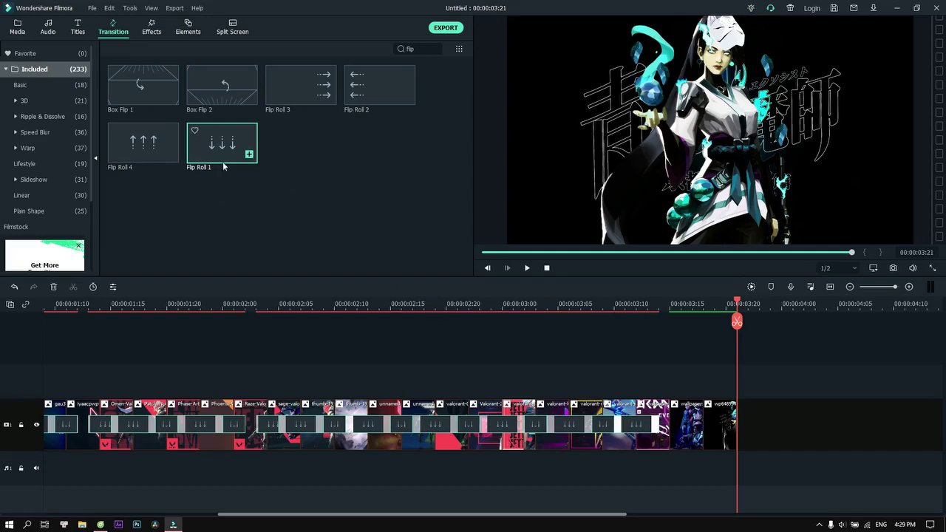
left_click_drag(228, 154, 696, 441)
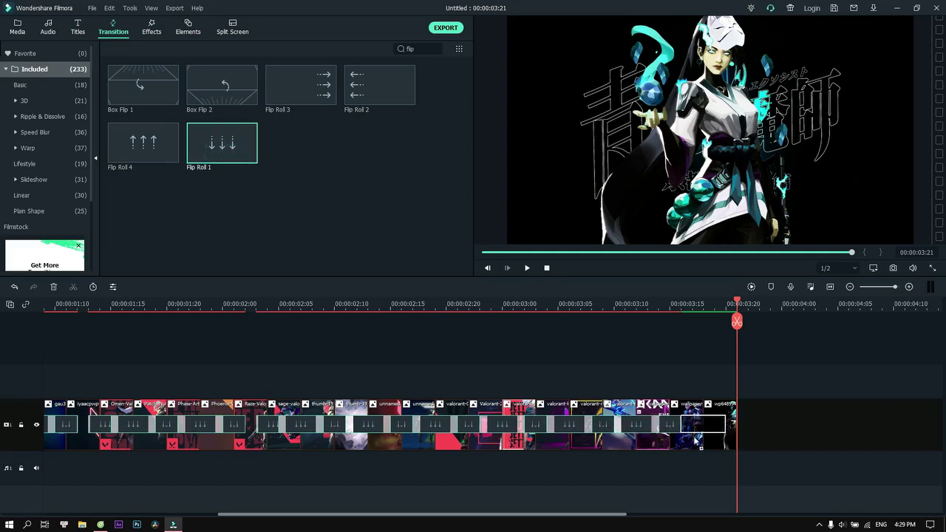
- Apply the first transition's 2-frame duration to all transitions on the video track
left_click(830, 287)
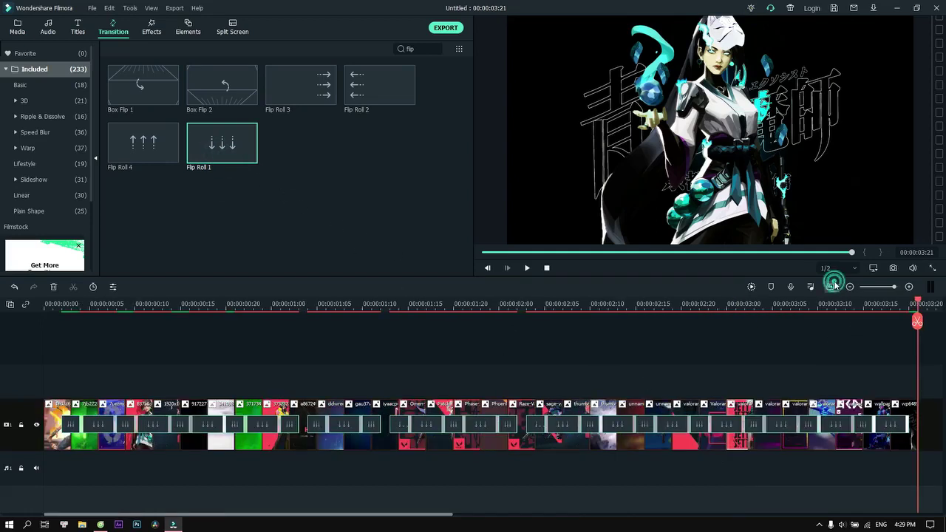
double_click(67, 426)
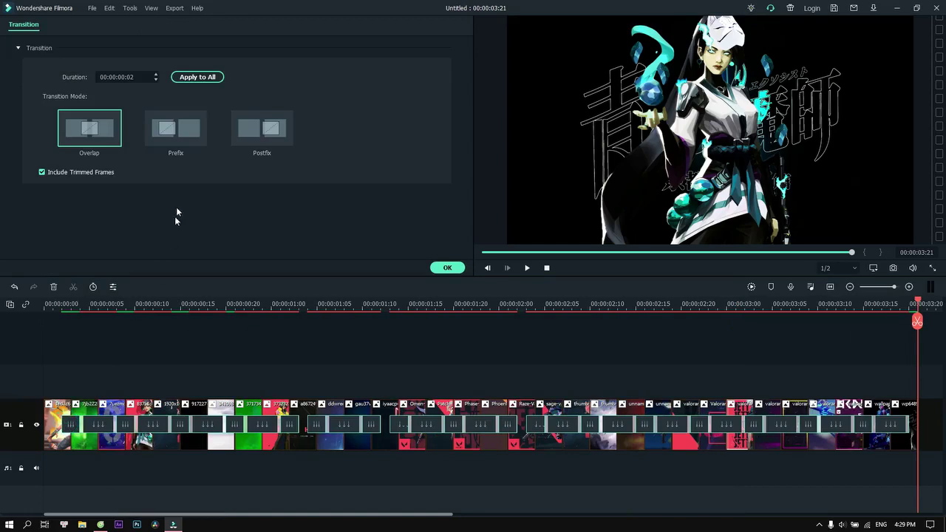
left_click(198, 78)
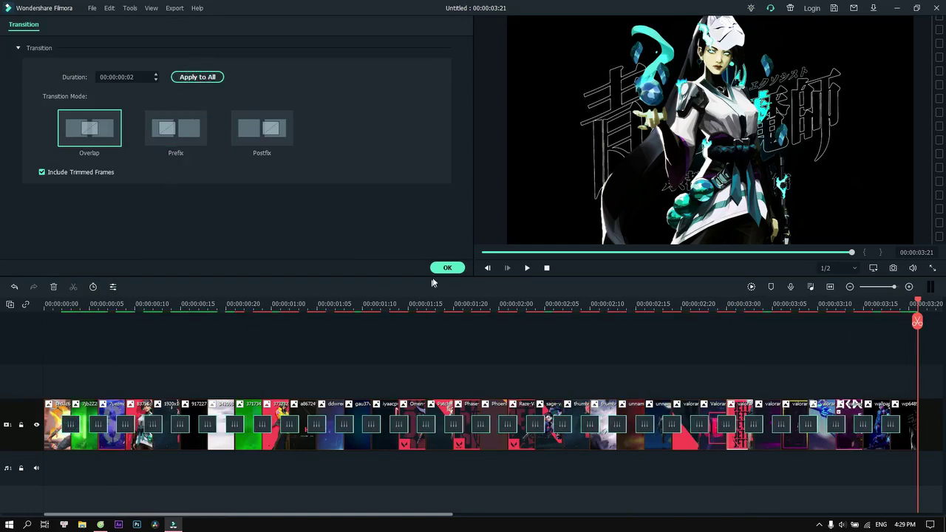
left_click(447, 268)
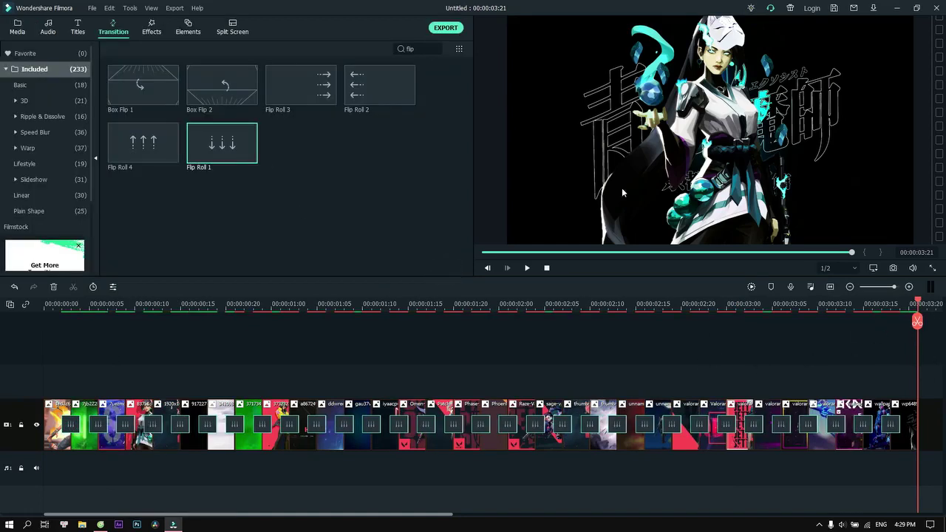
- Export the montage as an MP4 with the frame rate set to 60 fps
left_click(445, 30)
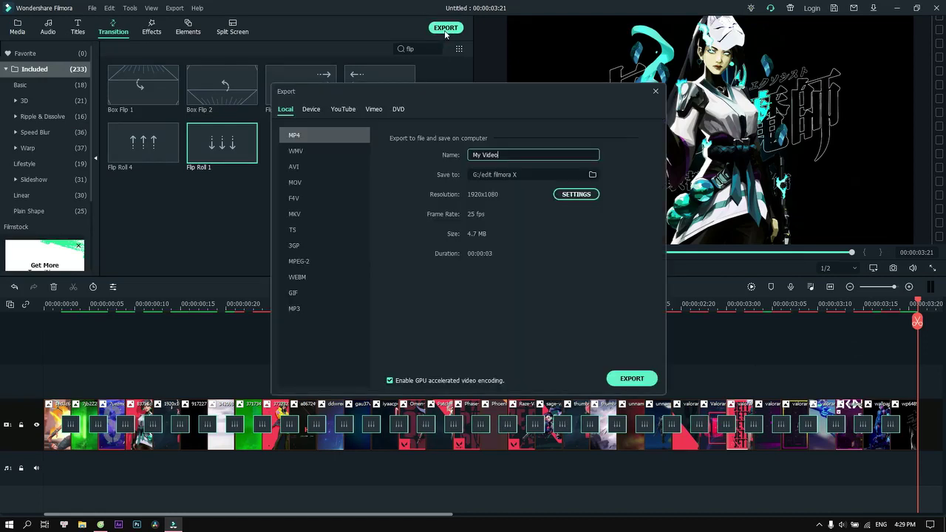
left_click(573, 196)
left_click(480, 195)
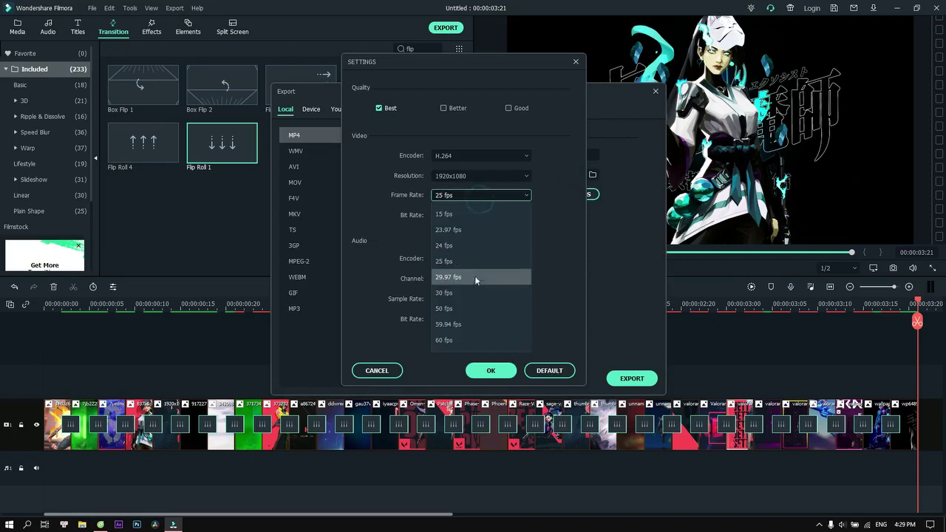
left_click(466, 339)
left_click(489, 371)
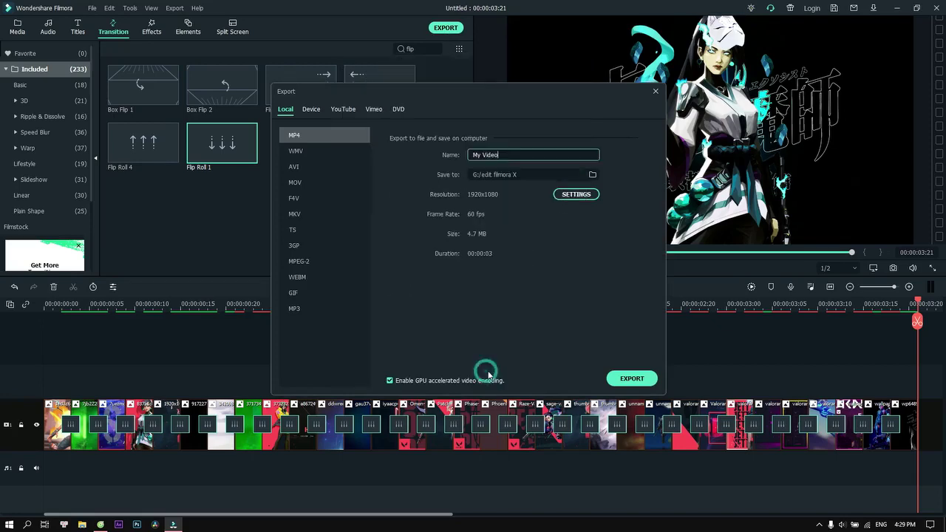
left_click(628, 380)
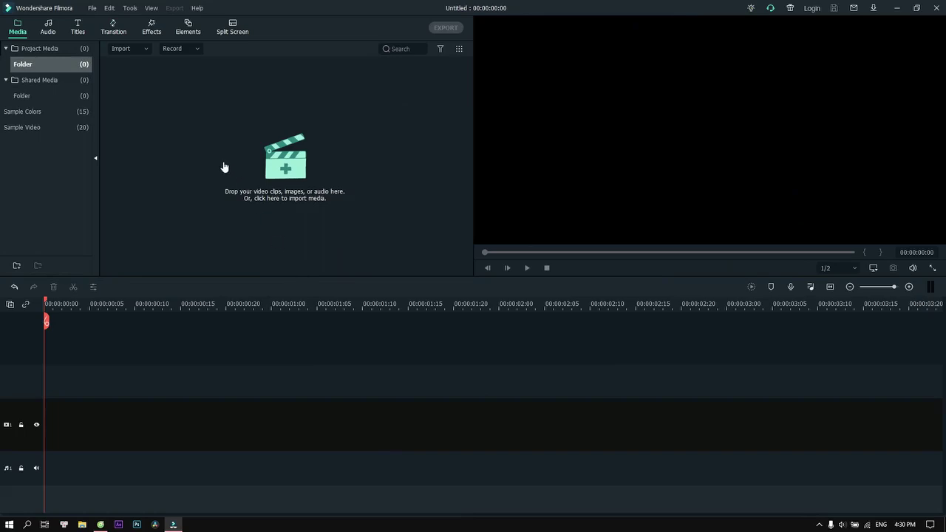
- Import the art1 video from the edit filmora X folder on drive G and place it at the start of the video track
left_click(224, 167)
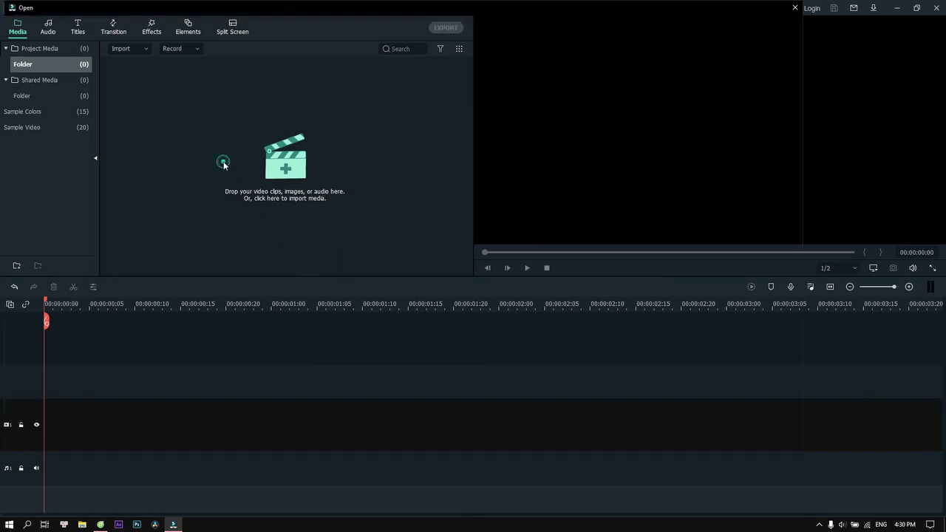
left_click(61, 397)
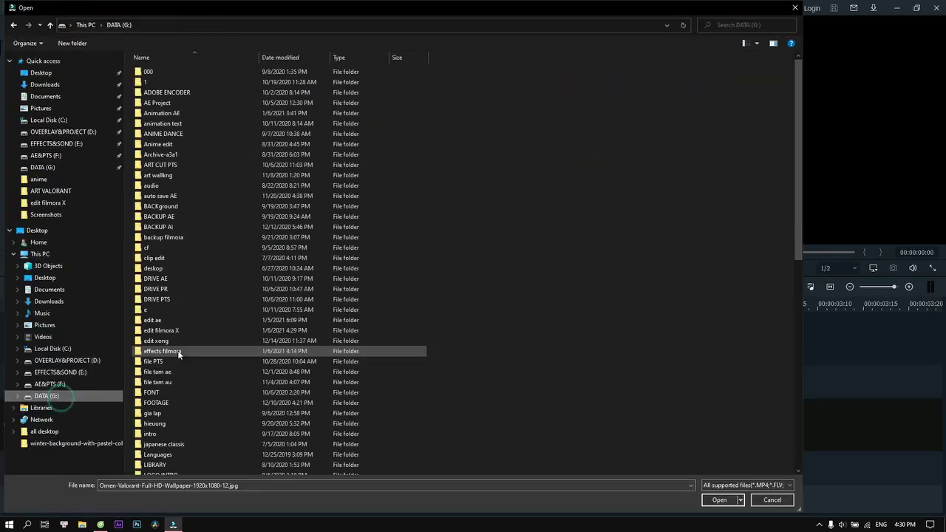
double_click(190, 330)
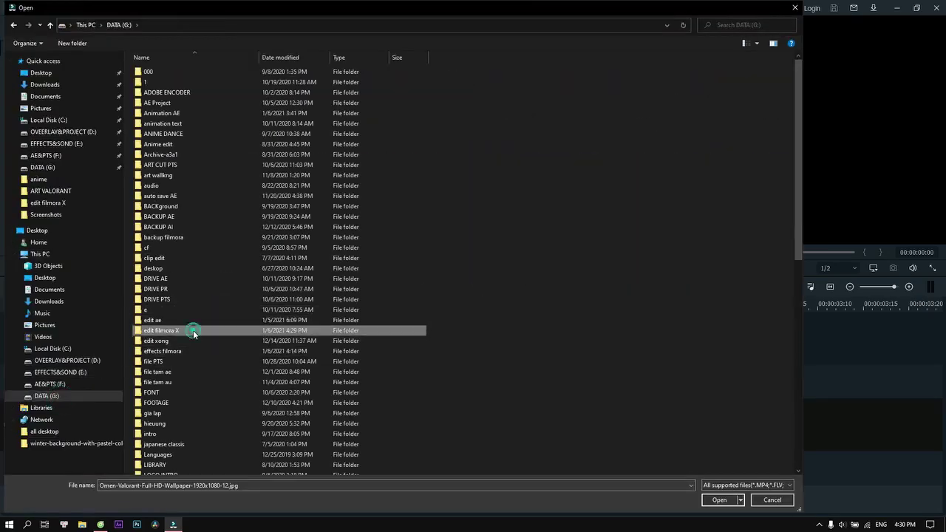
double_click(170, 95)
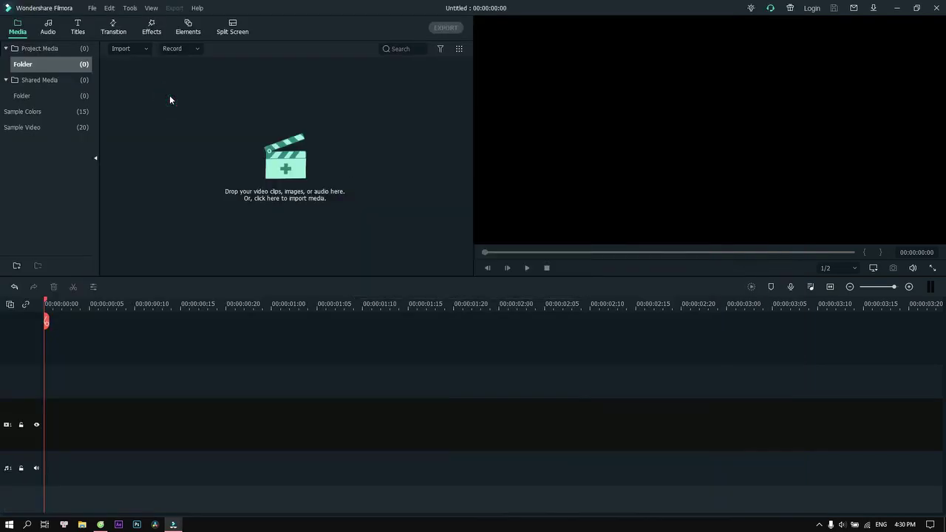
left_click_drag(149, 311, 46, 423)
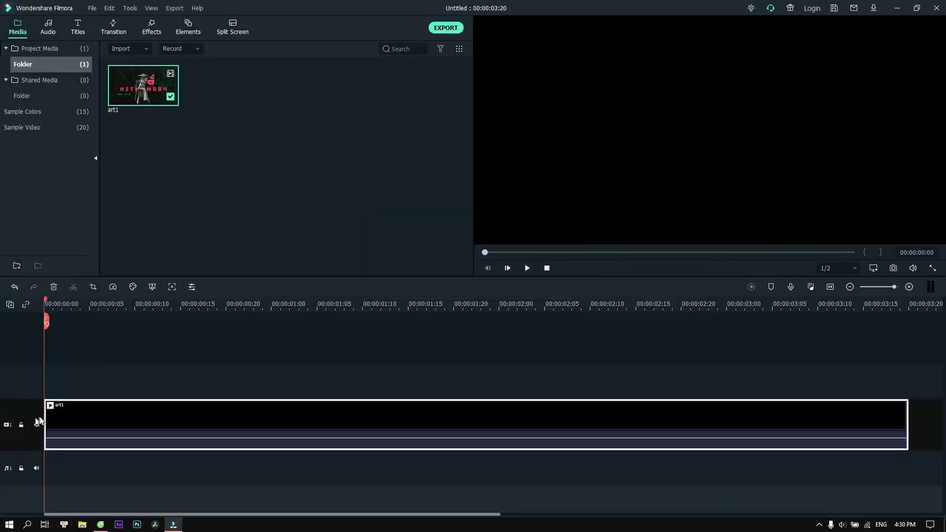
- Play back the art1 clip on the timeline to review the montage
key("space")
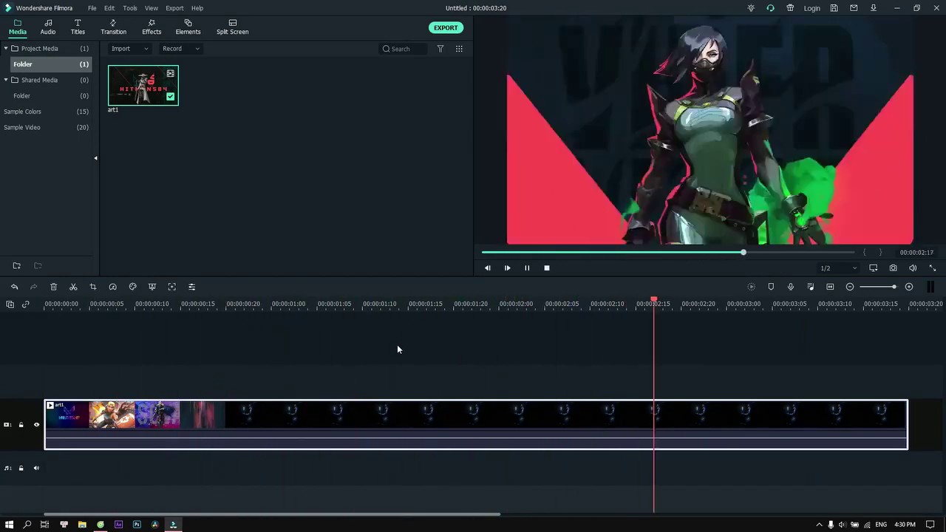
key("space")
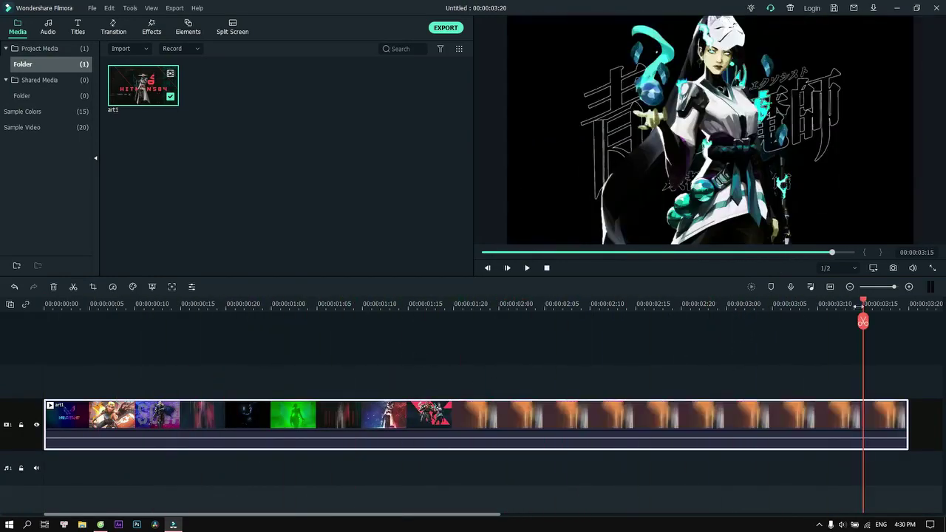
left_click_drag(907, 424, 908, 422)
left_click_drag(894, 286, 877, 289)
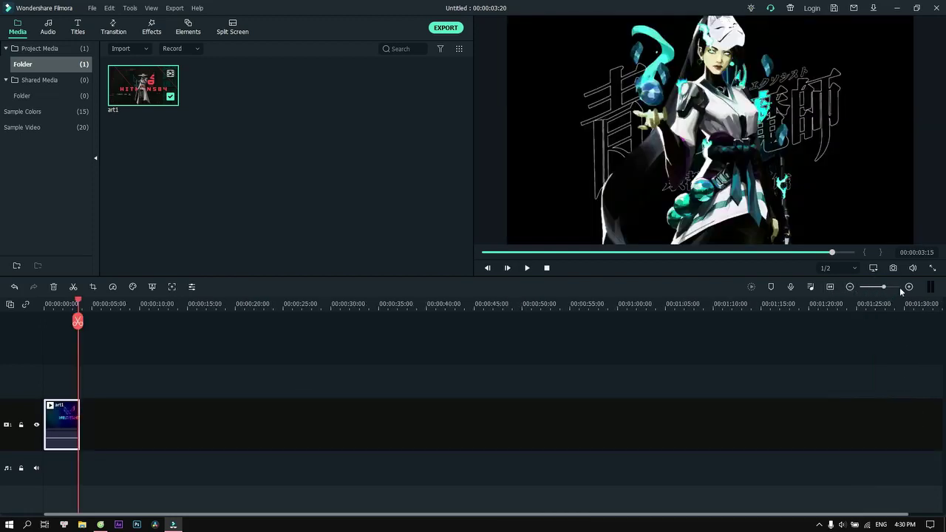
- Delete the art1 clip from the timeline and place INTRO GAMING VALORANT.png from the Desktop at the start of the video track
left_click(908, 287)
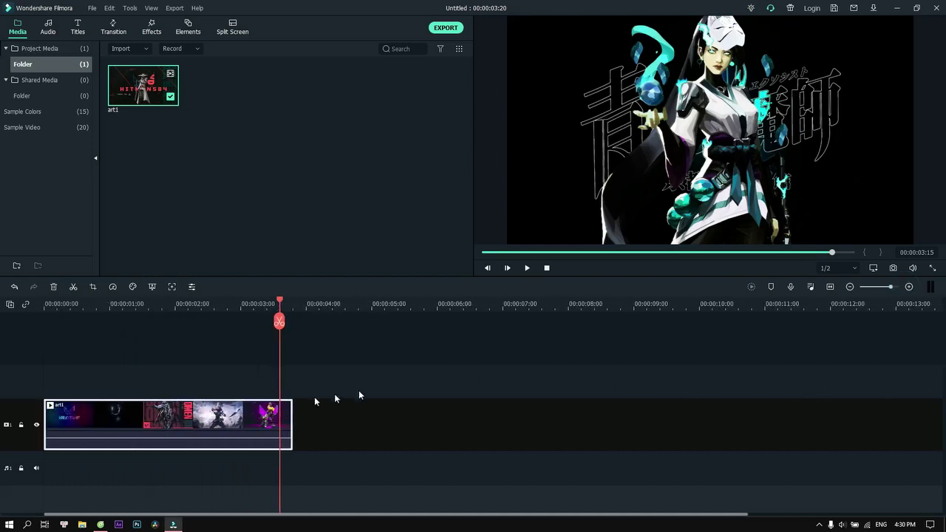
key("Delete")
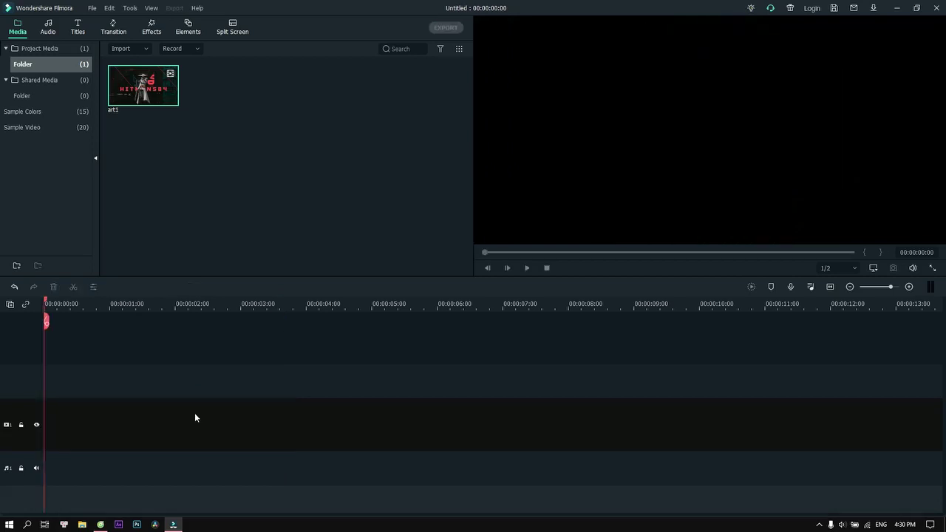
double_click(233, 175)
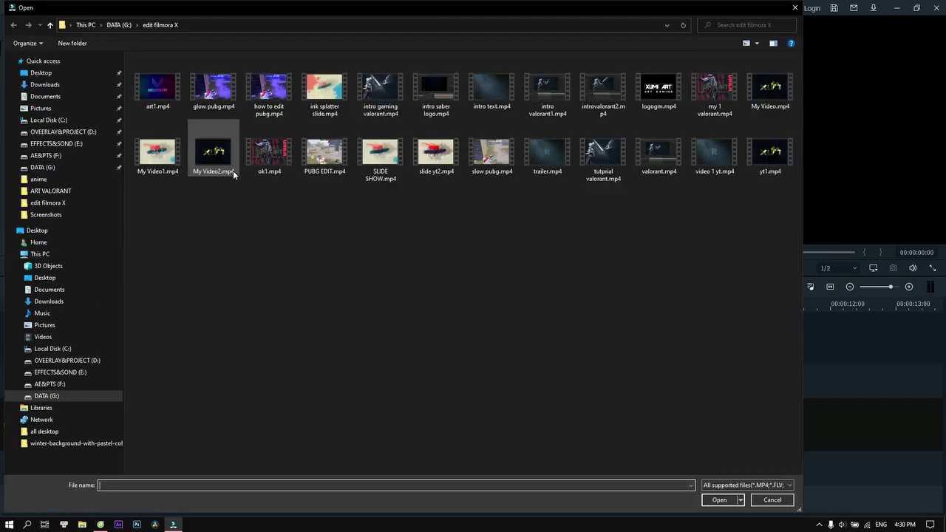
left_click(43, 277)
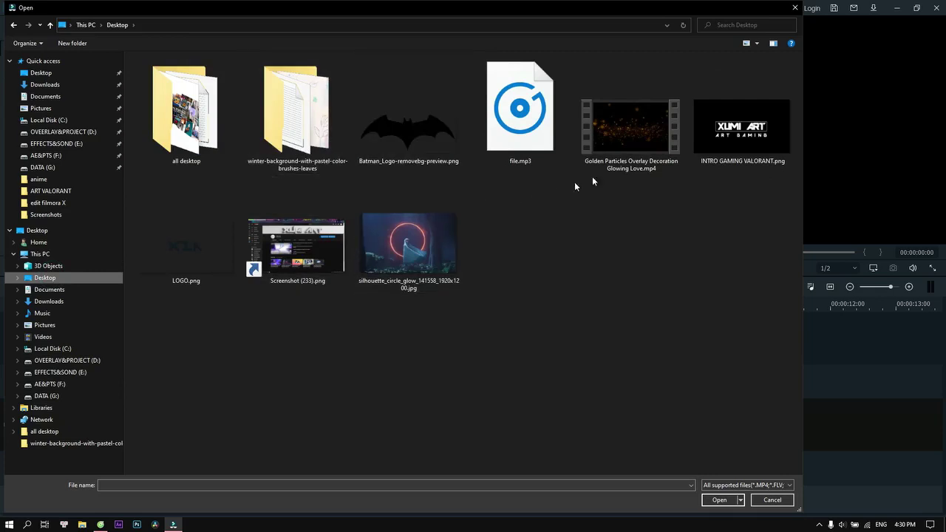
double_click(731, 144)
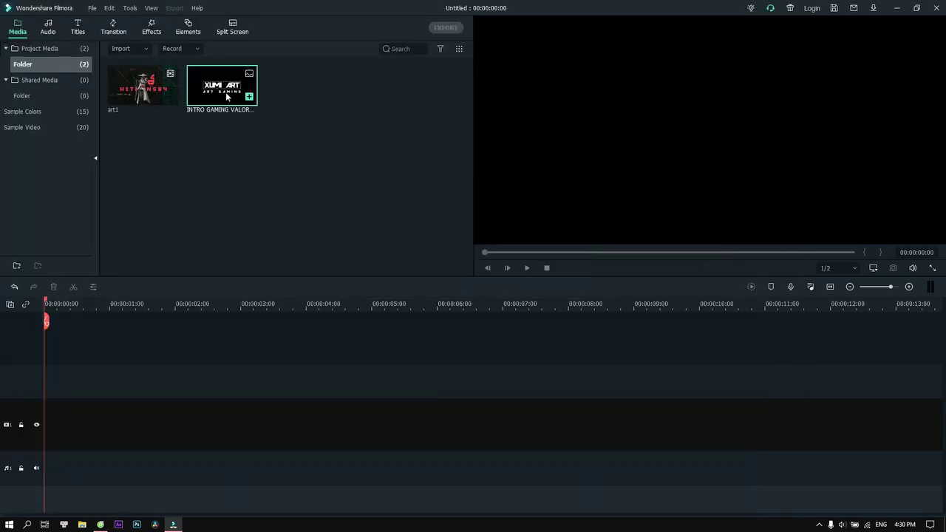
left_click_drag(226, 92, 45, 425)
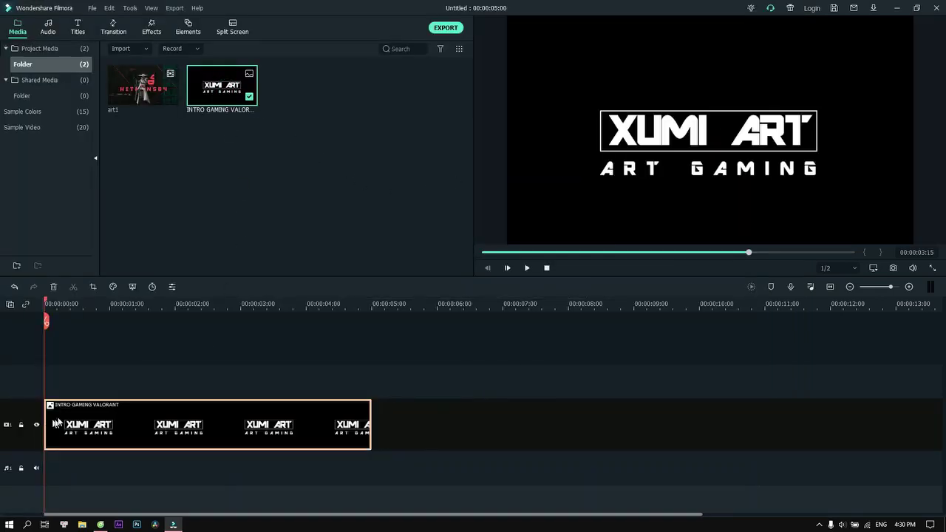
- Apply the Fade Zoom Out animation preset to the INTRO GAMING VALORANT image clip
right_click(153, 425)
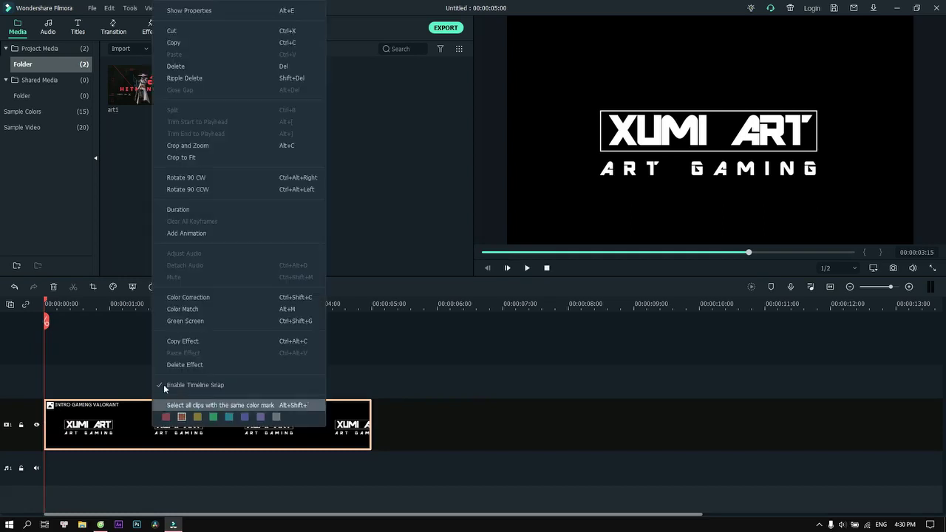
left_click(218, 13)
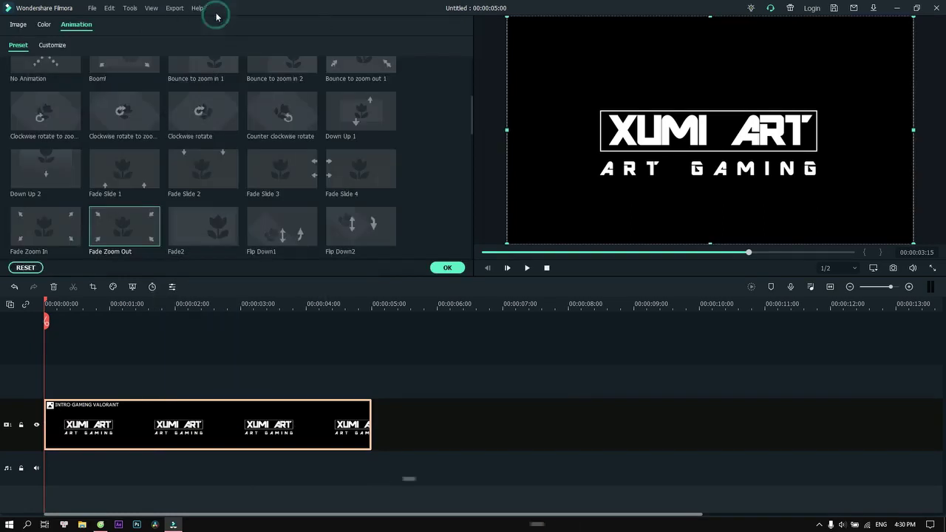
left_click(132, 240)
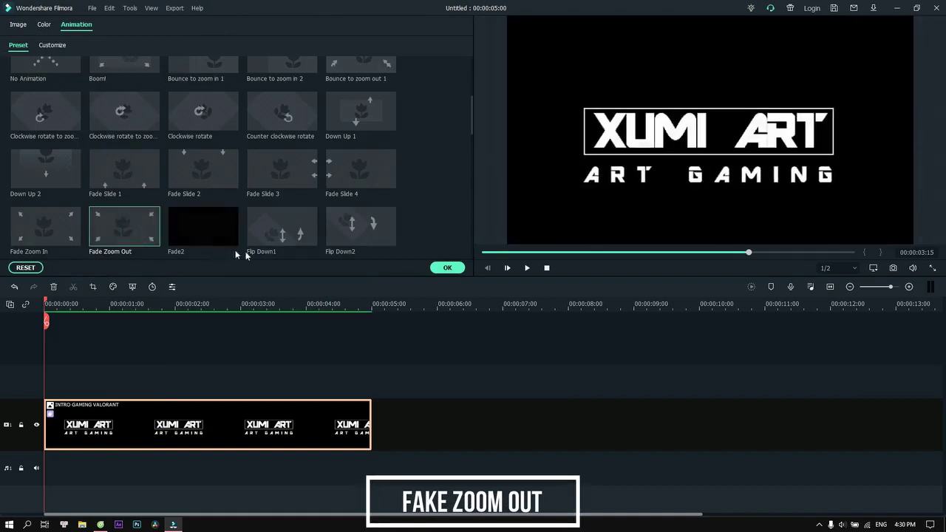
left_click(448, 269)
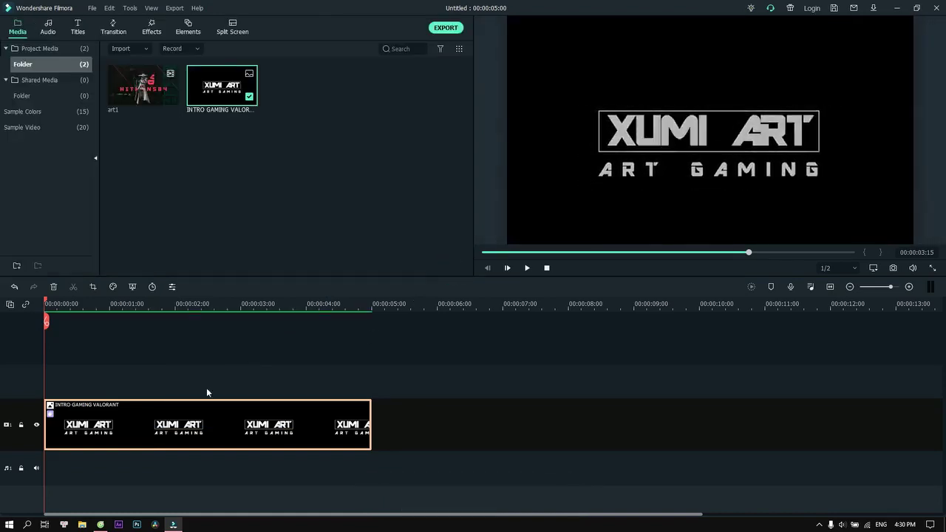
- Export the animated logo as an MP4 with the frame rate set to 60 fps
left_click(444, 28)
left_click(576, 195)
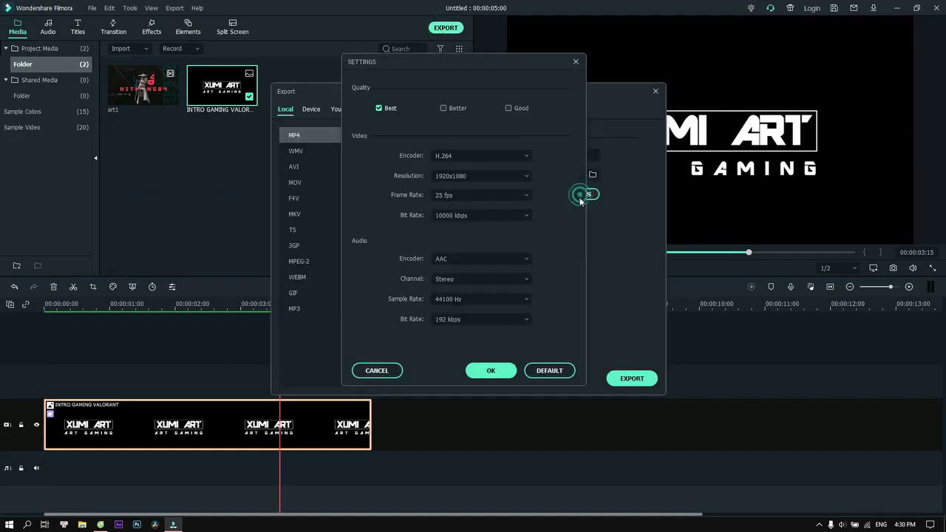
left_click(470, 196)
left_click(444, 340)
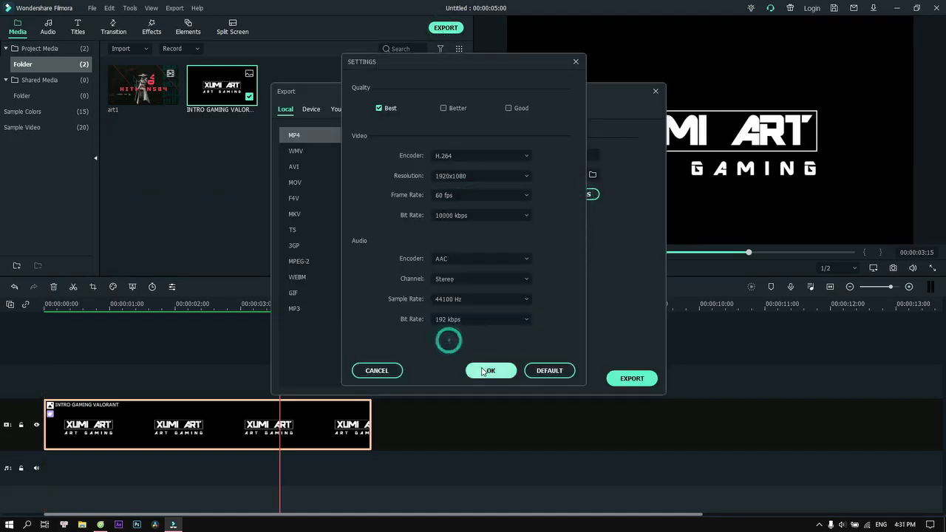
left_click(481, 371)
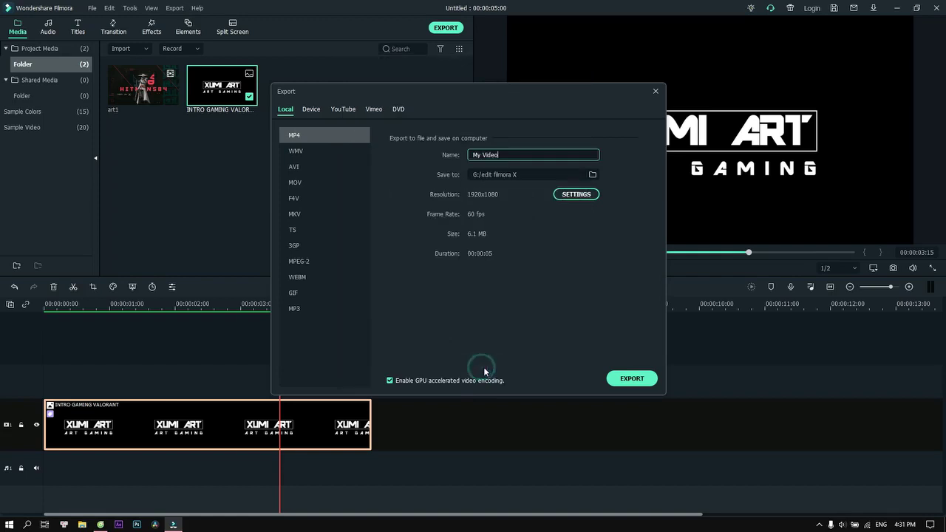
left_click(632, 378)
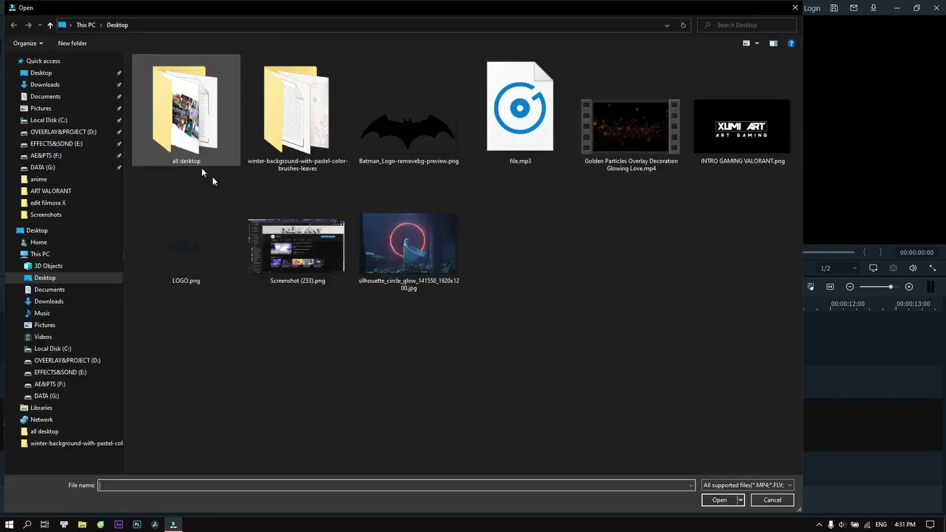
- Import logogm.mp4 from the edit filmora X folder on drive G, place it at the start of the video track and preview it
left_click(50, 395)
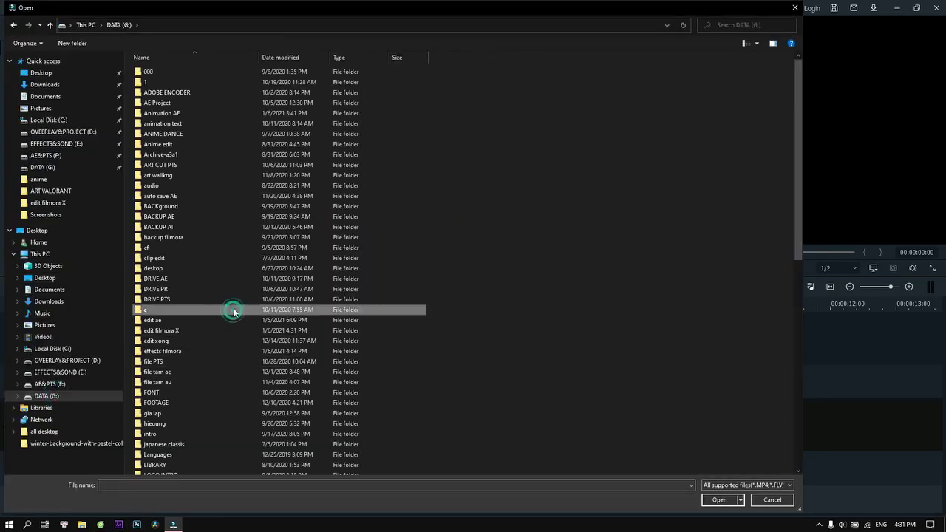
double_click(193, 330)
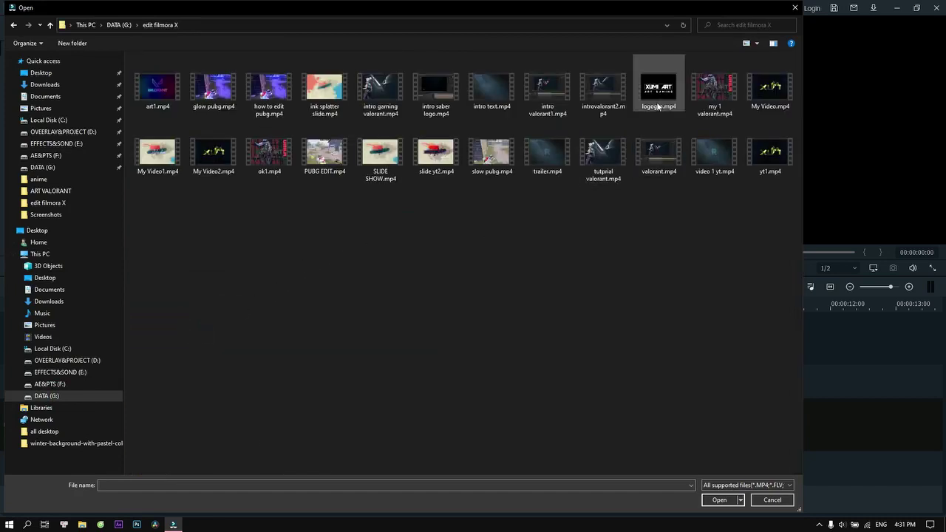
double_click(658, 89)
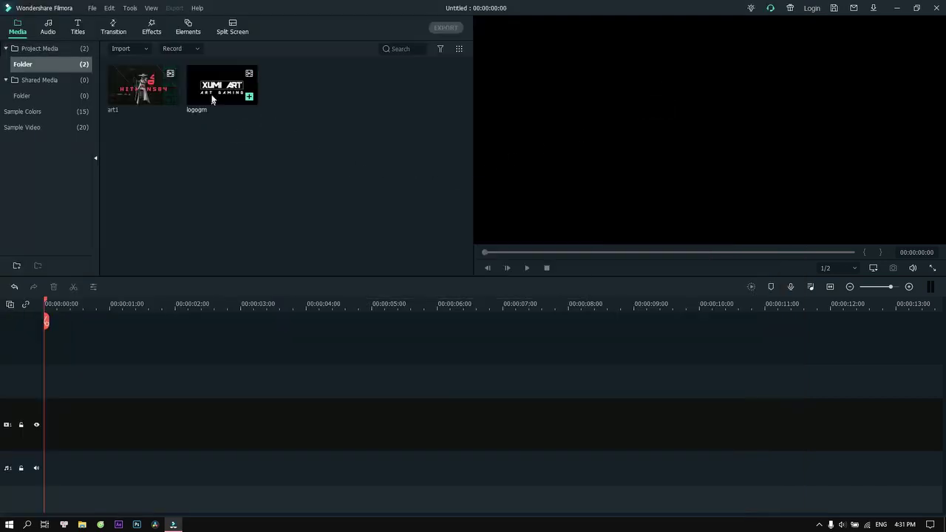
left_click_drag(222, 88, 19, 428)
key("space")
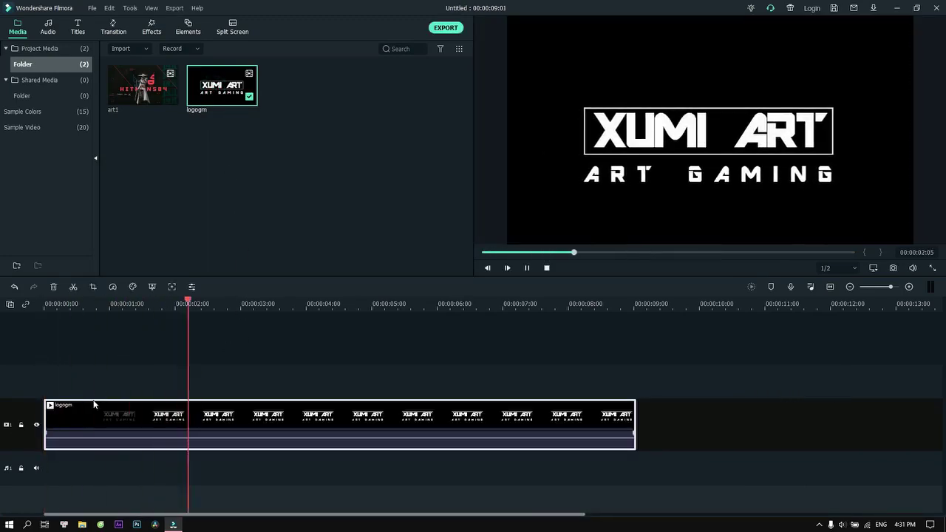
key("space")
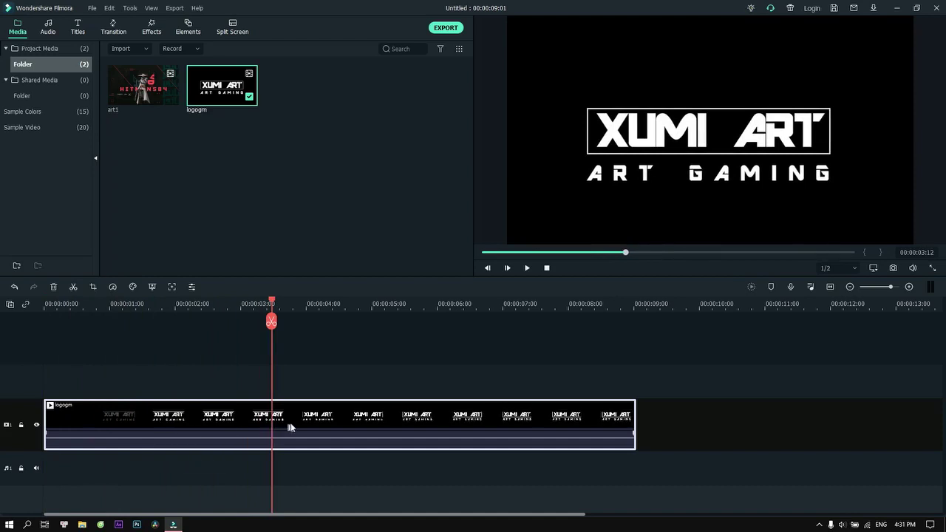
- Place art1 at the start of the second video track and shift the logogm clip to begin where art1 ends
left_click_drag(290, 425, 520, 425)
left_click_drag(139, 88, 3, 377)
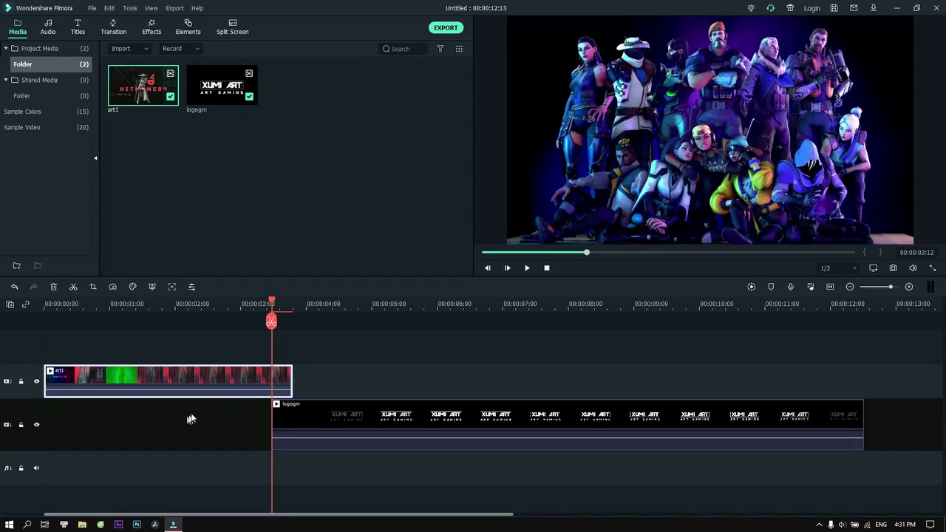
left_click_drag(271, 320, 295, 348)
left_click_drag(312, 414, 331, 421)
- Lock the logogm track and paste a copy of the art1 clip directly after the original on the second video track
left_click(281, 380)
key("ctrl+c")
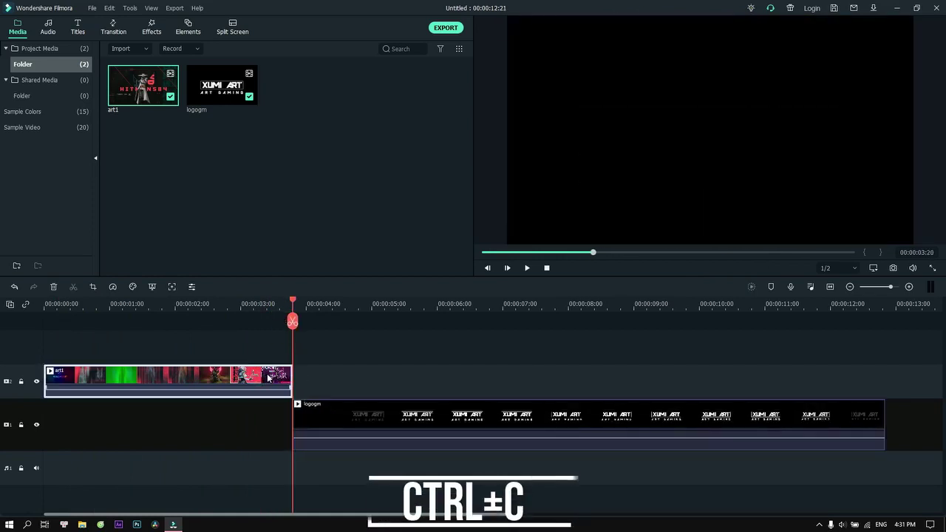
left_click(20, 425)
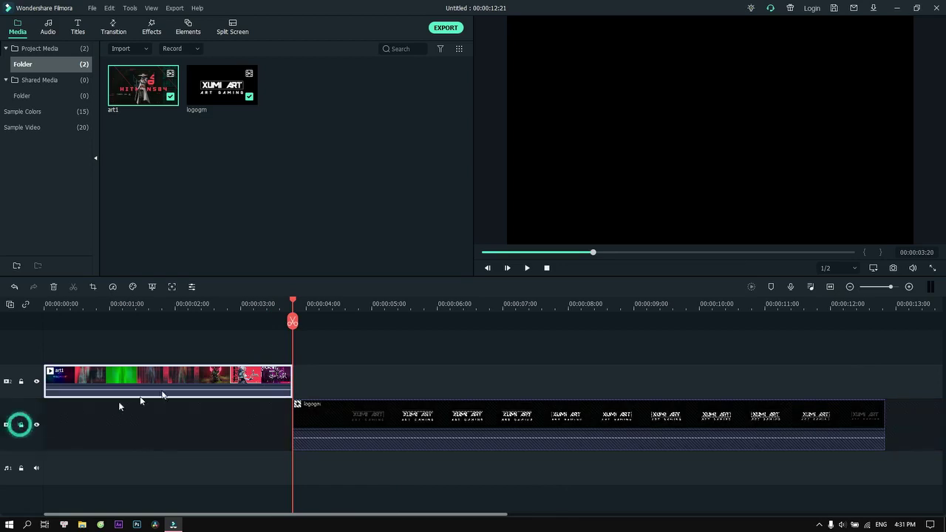
key("ctrl+v")
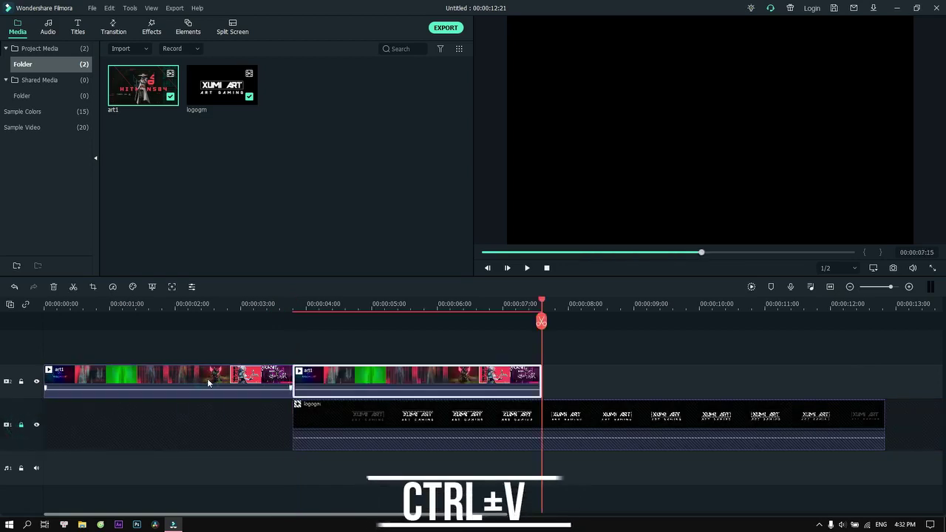
- Set the second art1 clip's custom speed to 1.50x
left_click(383, 383)
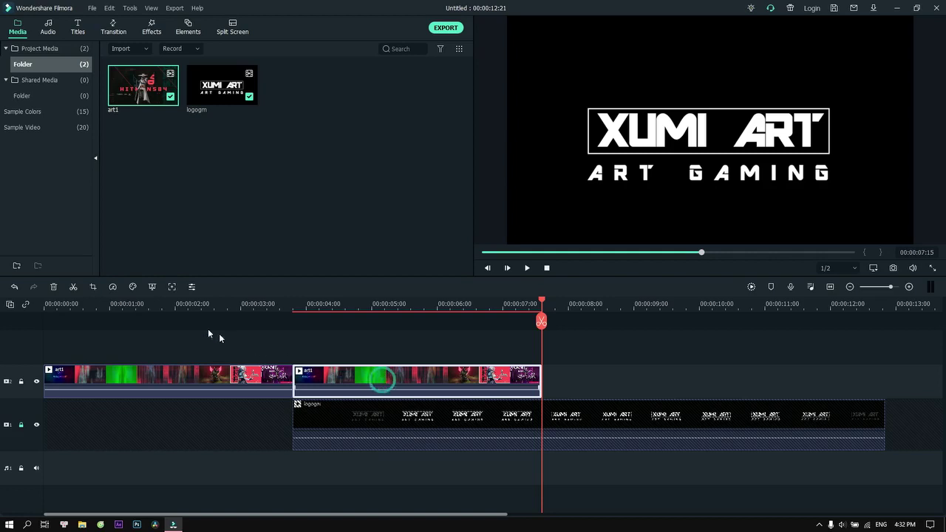
left_click(112, 286)
mouse_move(137, 323)
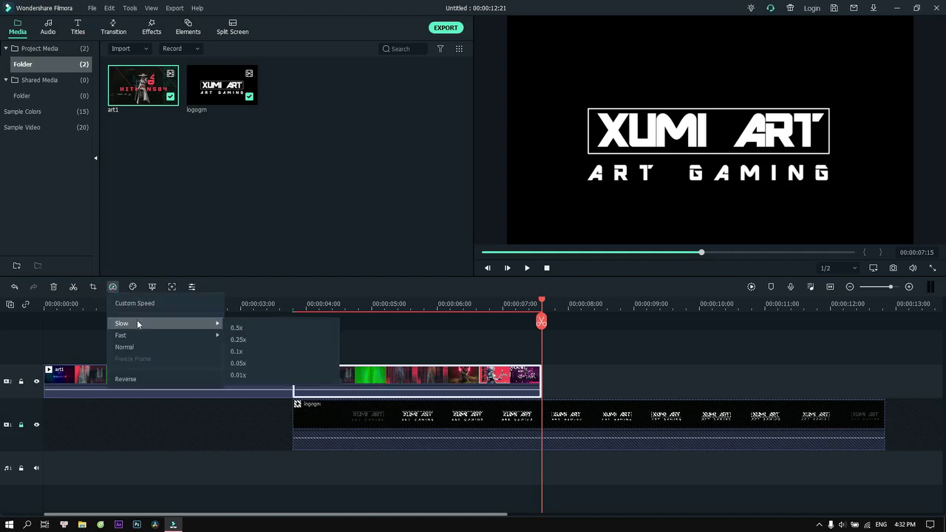
left_click(181, 304)
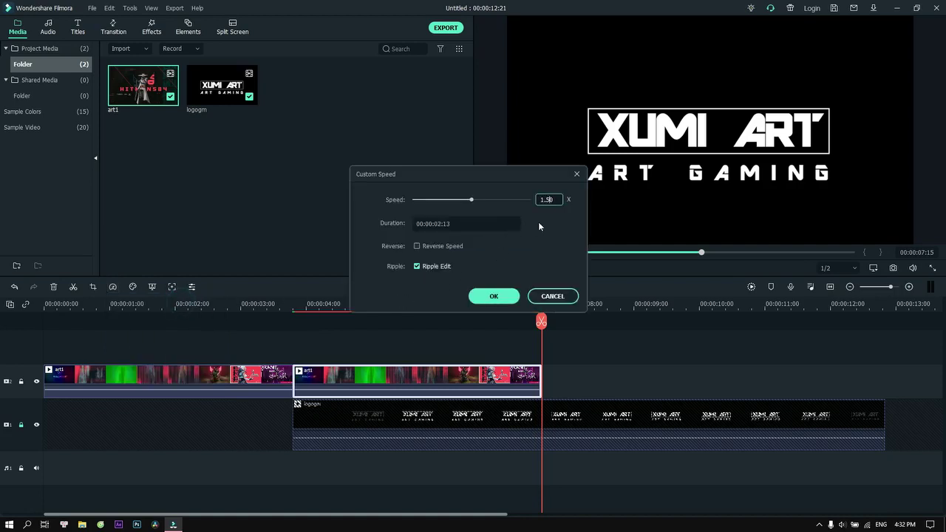
type("5")
left_click(499, 295)
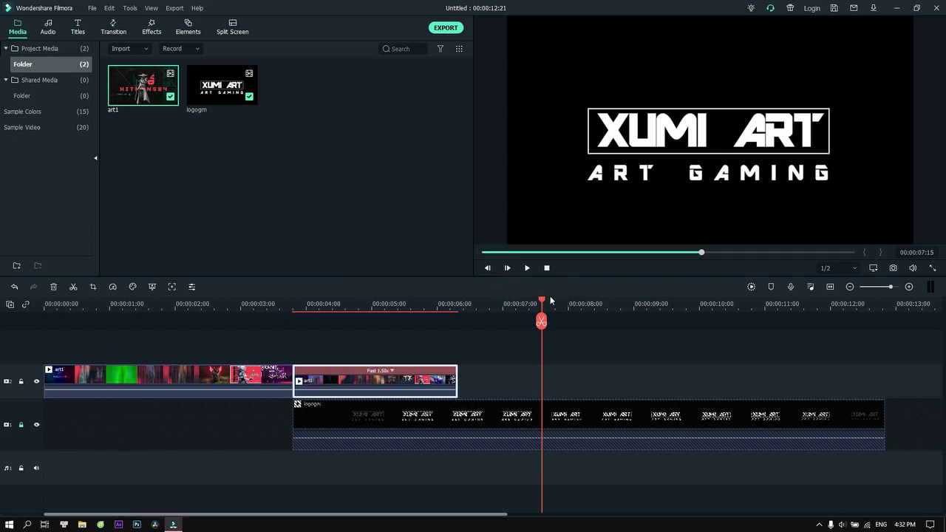
- Paste another art1 copy at the end of the 1.50x clip and set its custom speed to 2.50x
left_click_drag(541, 305, 459, 319)
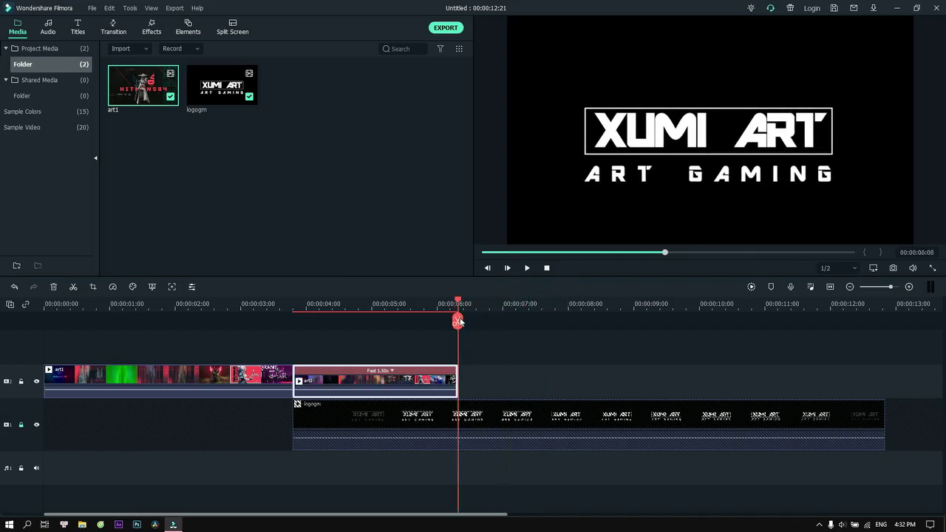
key("ctrl+v")
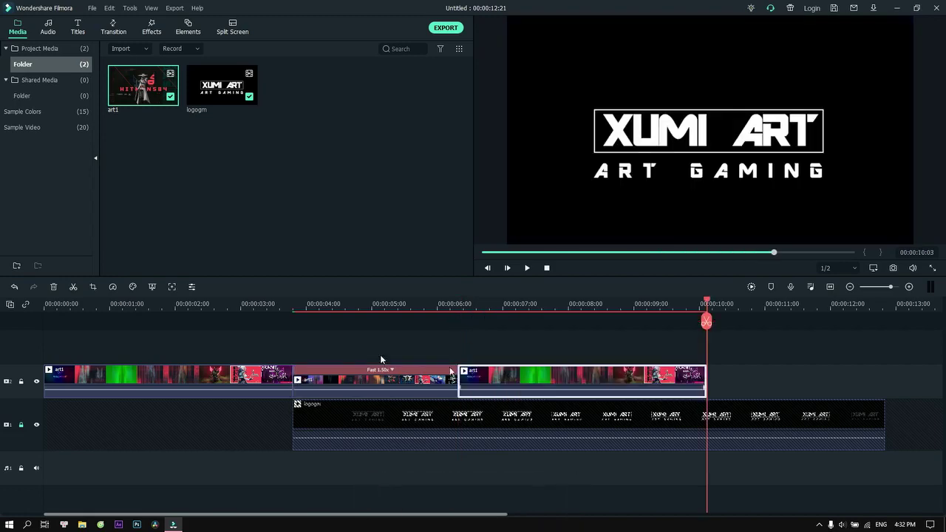
left_click(115, 288)
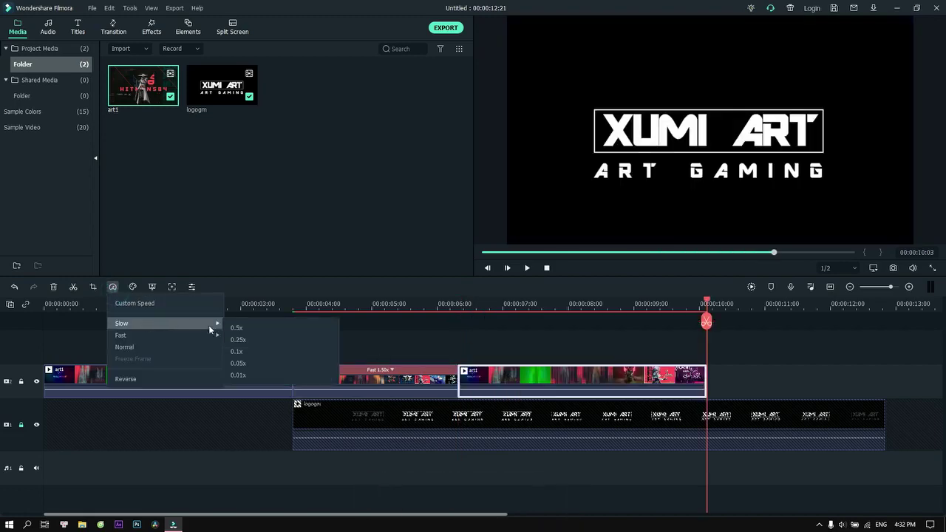
mouse_move(211, 335)
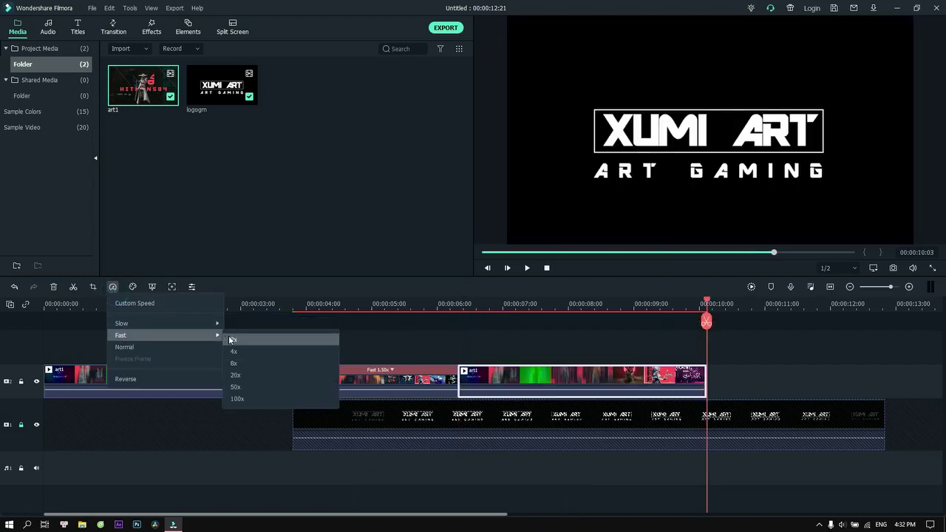
left_click(181, 302)
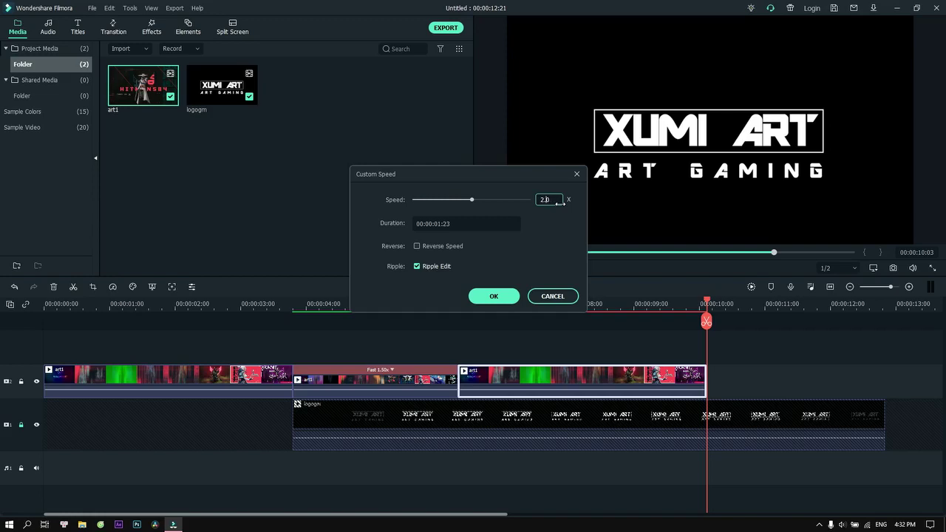
left_click(493, 296)
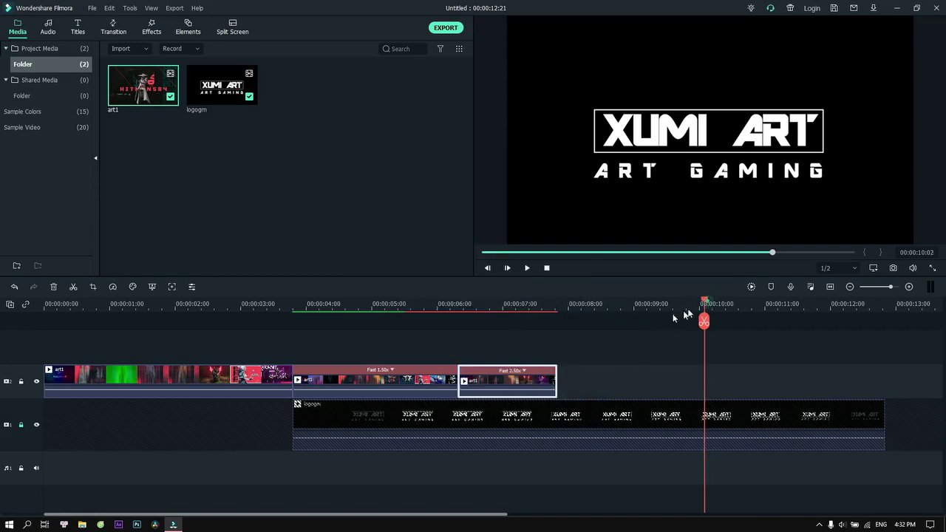
- Paste another art1 copy at the end of the 2.50x clip and set its speed to 4.00x
left_click_drag(702, 319, 560, 331)
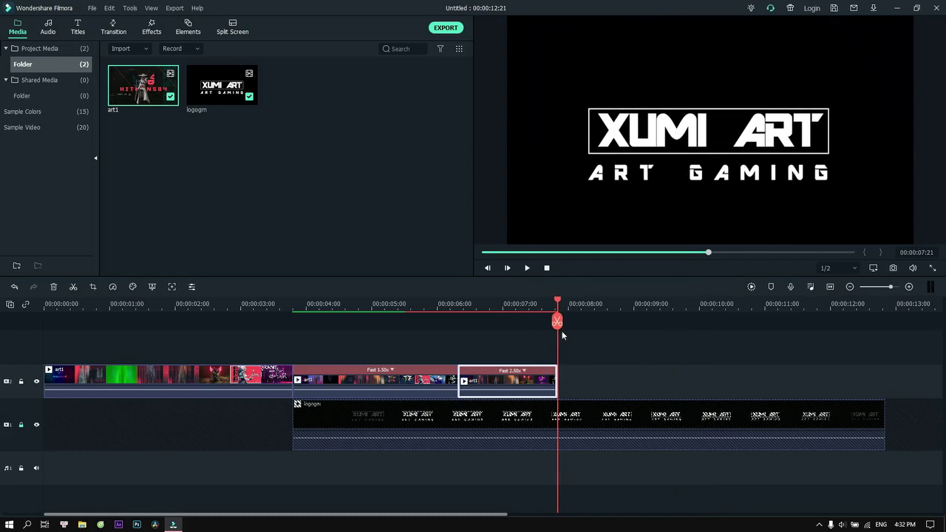
key("ctrl+v")
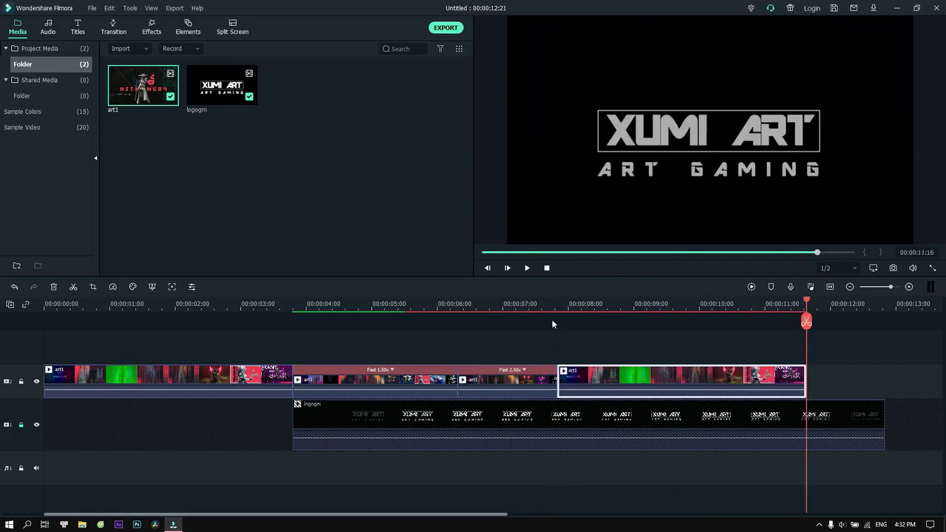
left_click(109, 288)
mouse_move(185, 334)
left_click(267, 353)
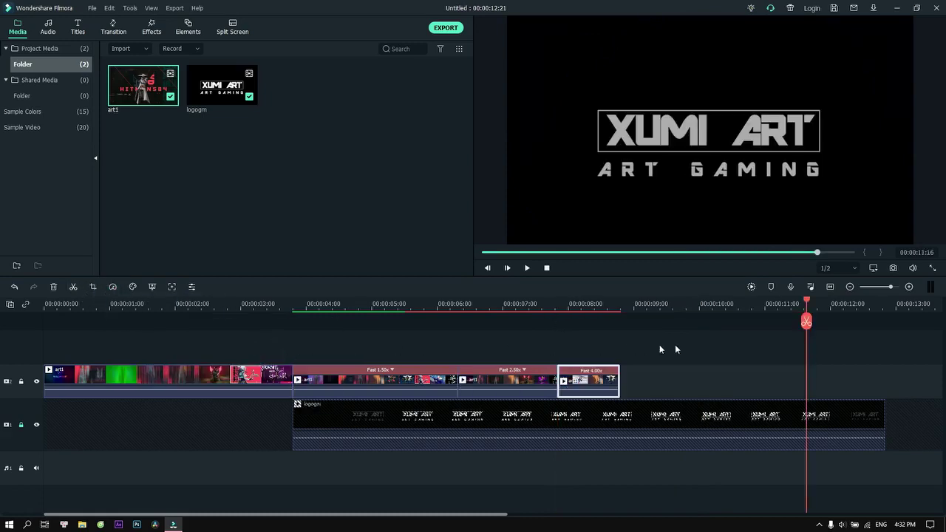
- Move the playhead back over the 1.50x clip and toggle the timeline's link option
left_click_drag(806, 304, 342, 305)
left_click(19, 427)
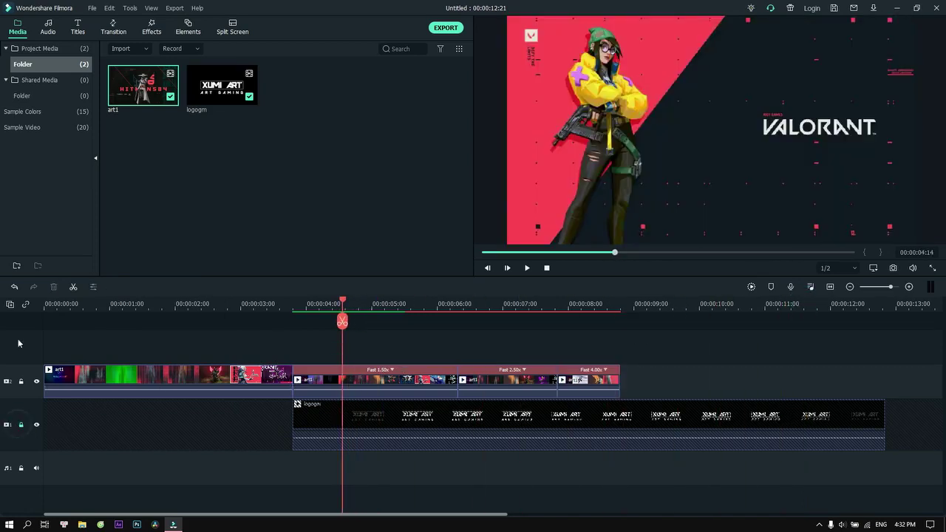
left_click(25, 305)
- Render the timeline preview and play the sequence from the start through the end of the 4.00x clip
left_click_drag(345, 304, 41, 326)
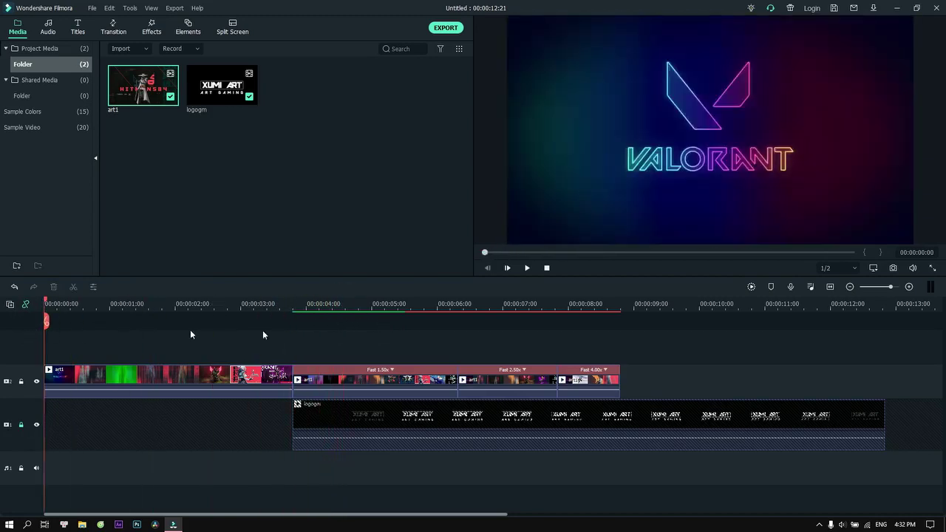
left_click(751, 288)
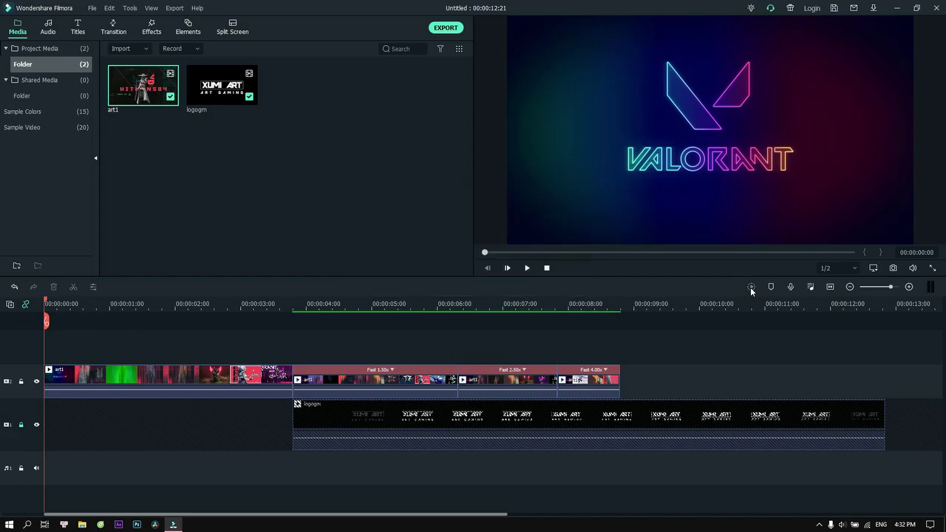
key("space")
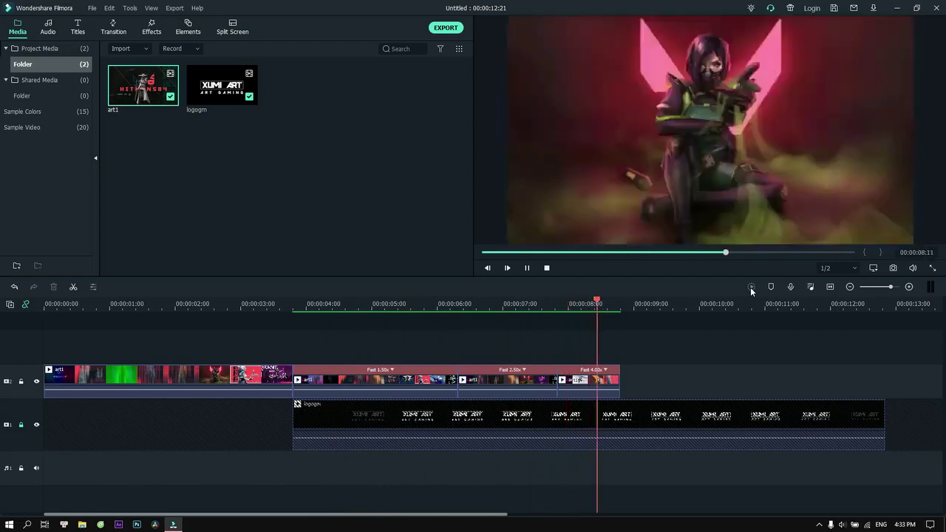
key("space")
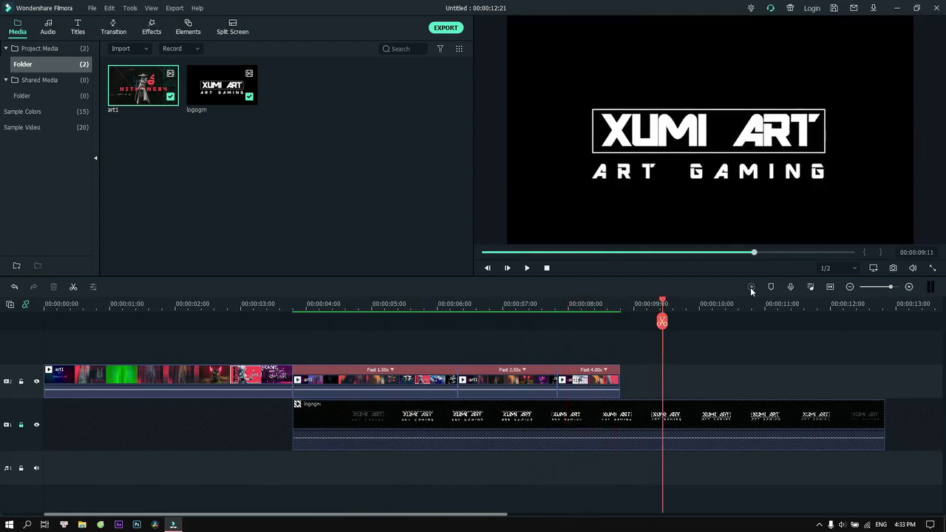
- Unlock the logogm track and set the 1.50x art1 clip's blending mode to Multiply
left_click(21, 426)
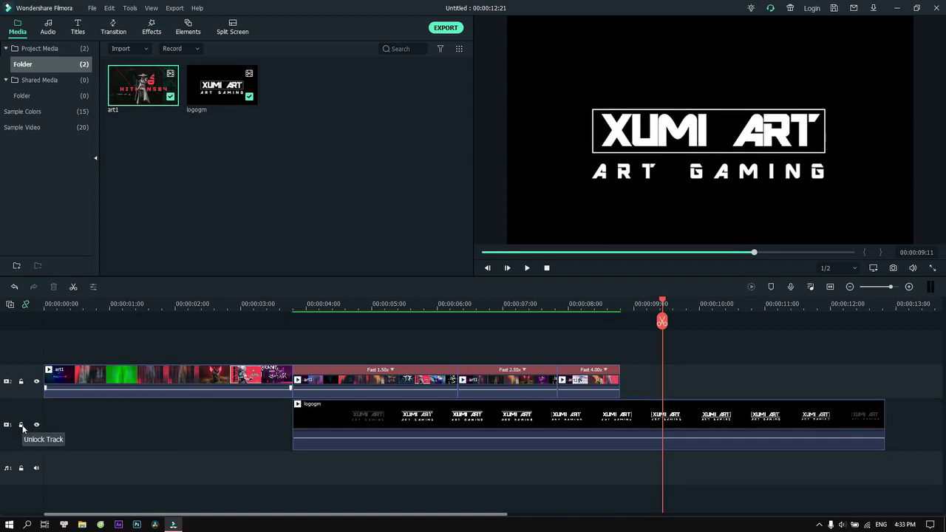
left_click(392, 370)
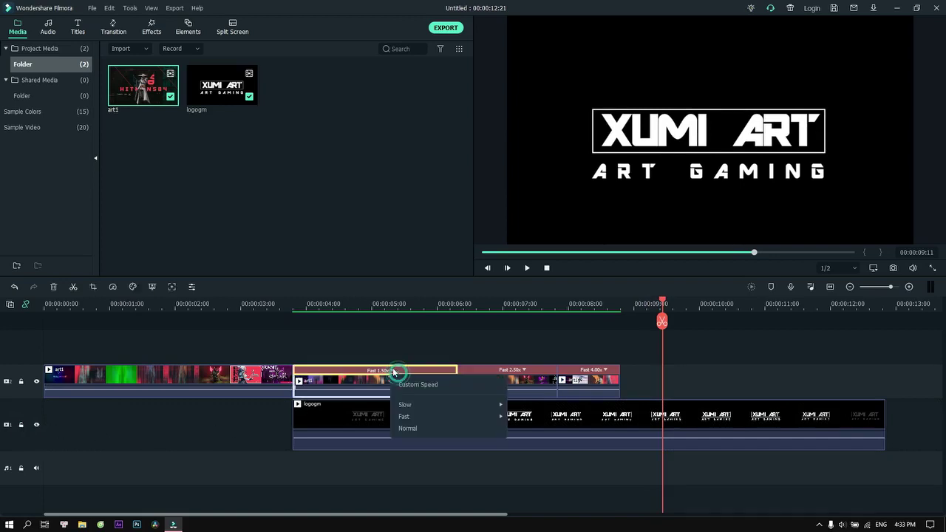
left_click(371, 303)
left_click(369, 306)
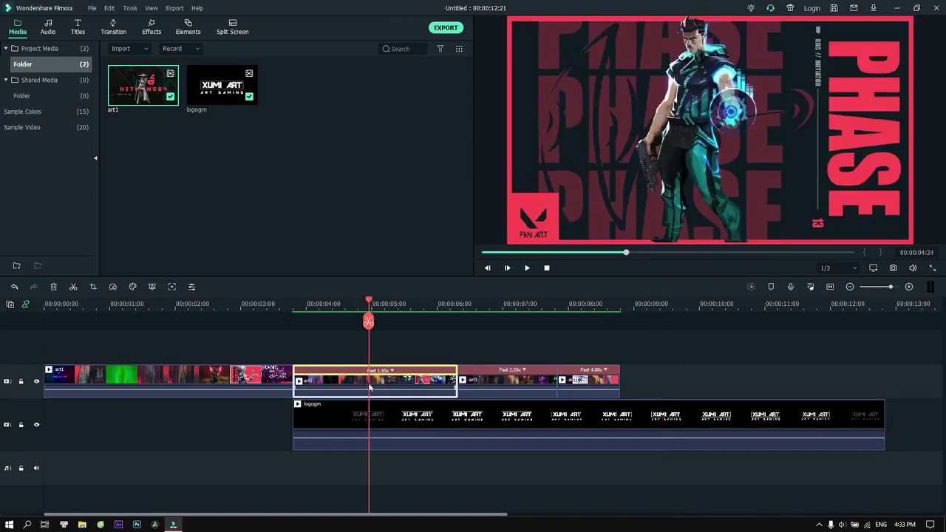
right_click(341, 383)
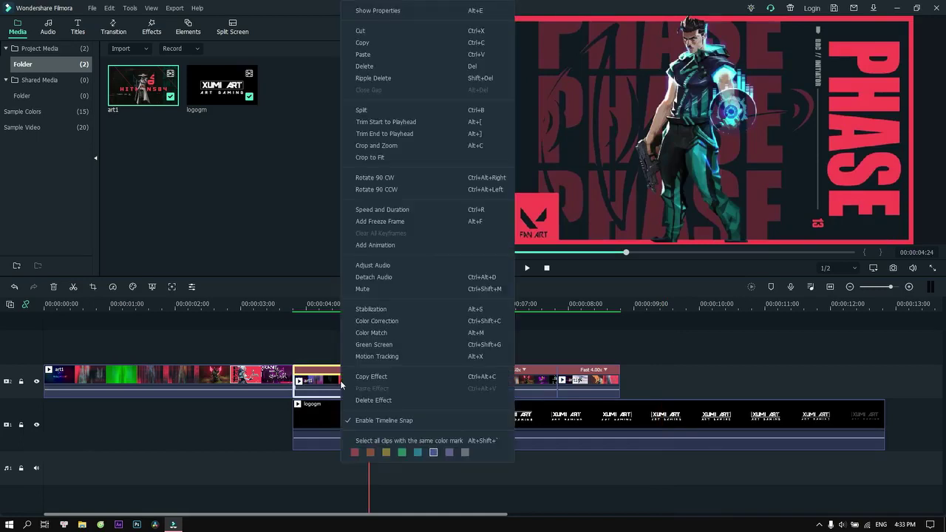
left_click(372, 15)
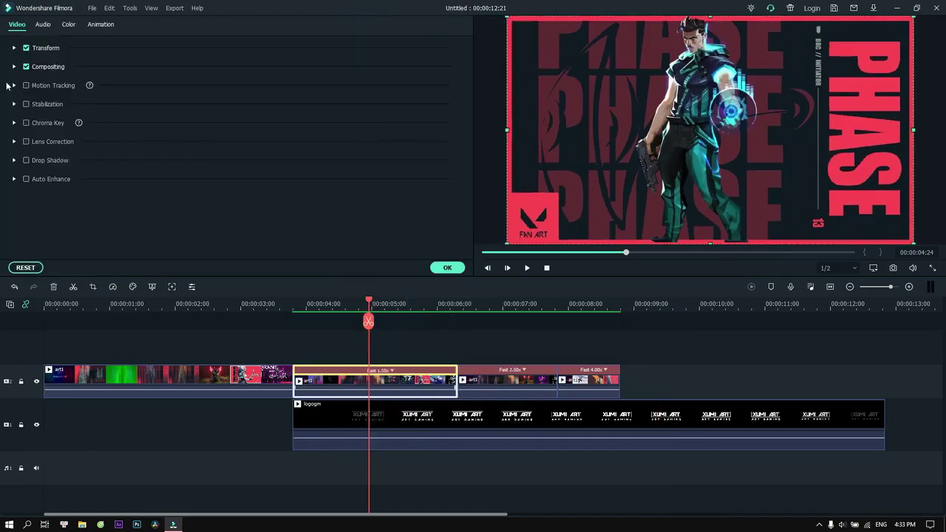
left_click(14, 66)
left_click(177, 94)
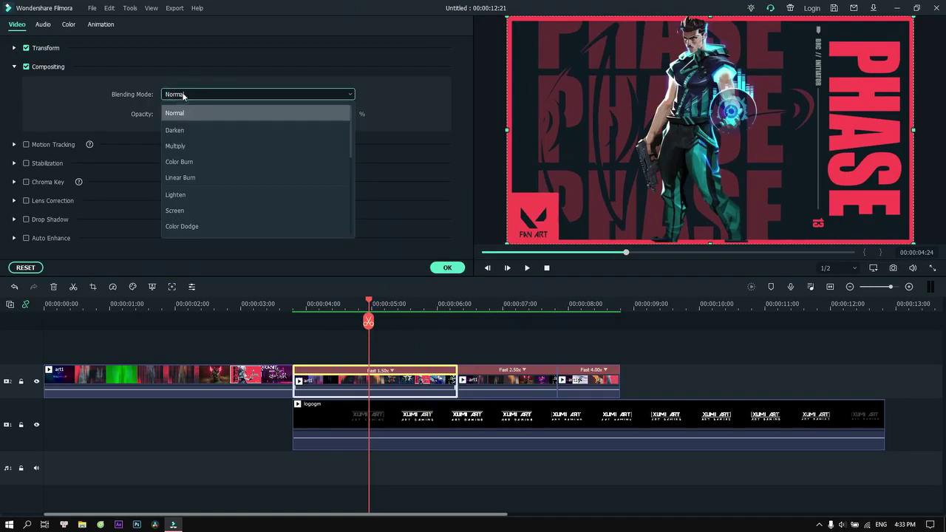
left_click(189, 146)
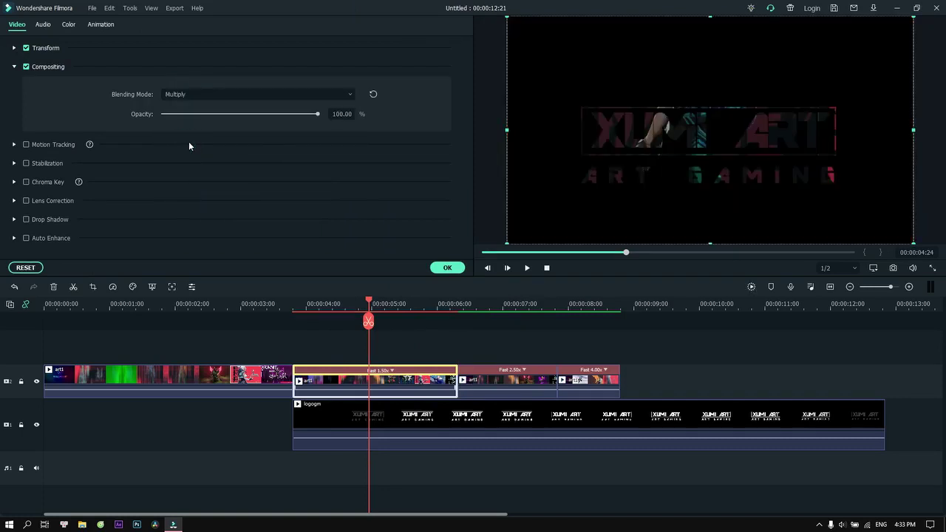
- Change the 1.50x art1 clip's blending mode to Difference and apply its properties
left_click(205, 94)
scroll(192, 177, "down", 3)
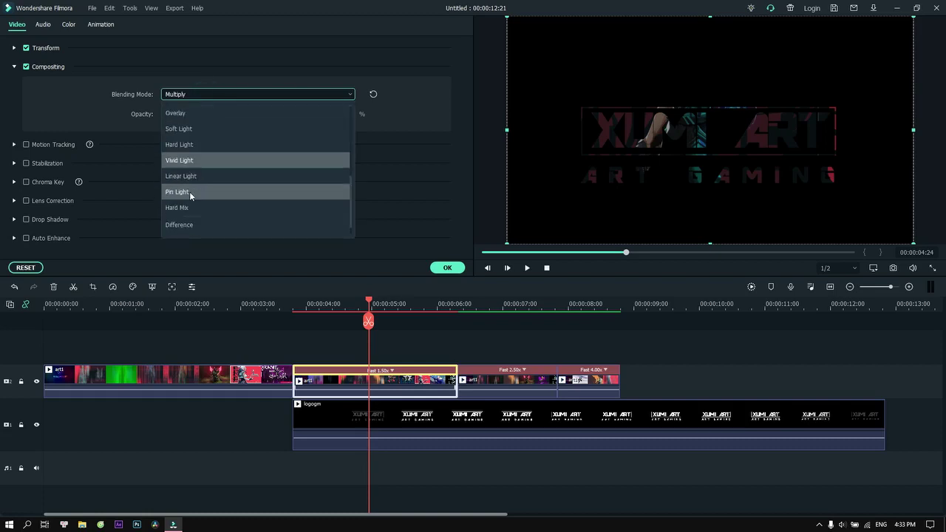
scroll(188, 206, "down", 1)
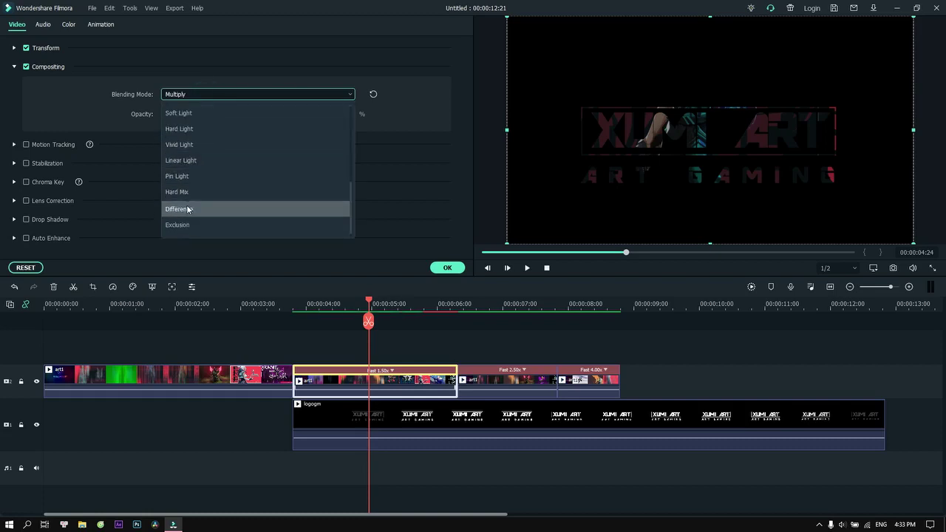
left_click(188, 209)
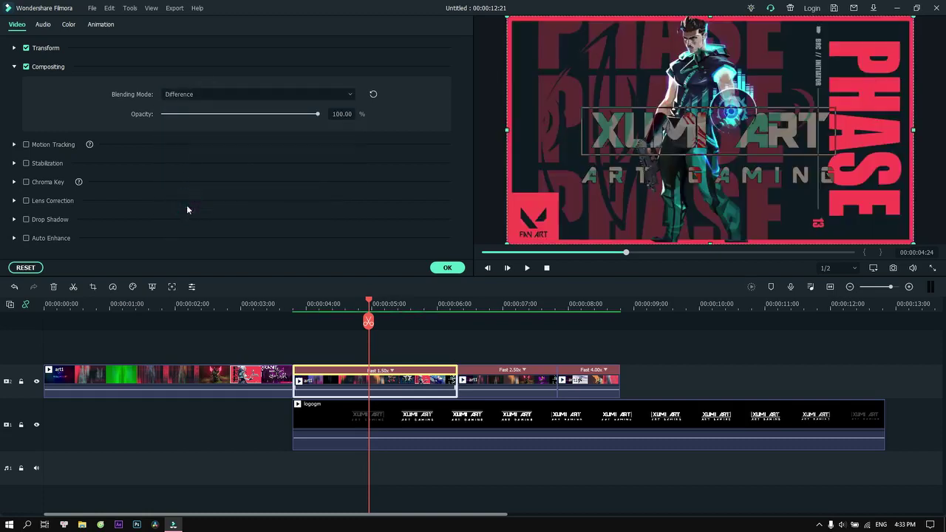
left_click(446, 268)
- Set the blending mode of the 2.50x art1 clip to Multiply
left_click(499, 320)
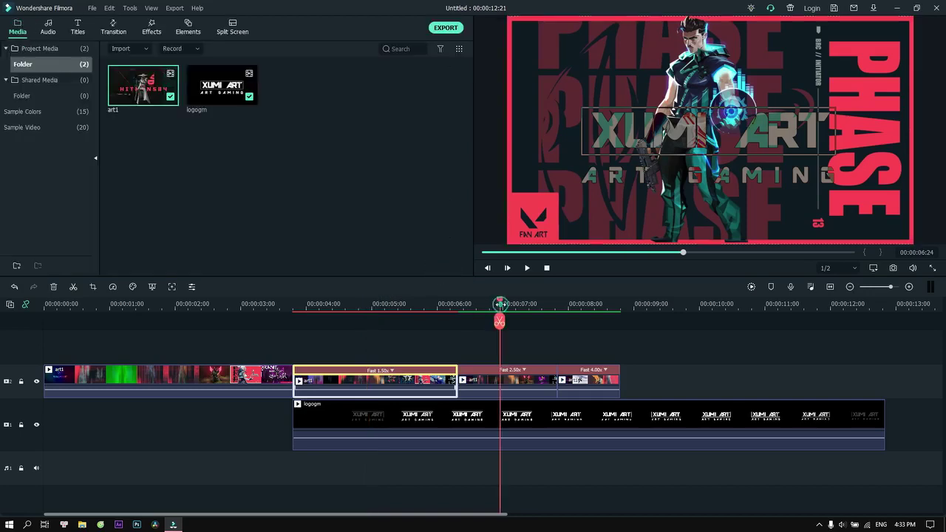
left_click(472, 371)
right_click(470, 367)
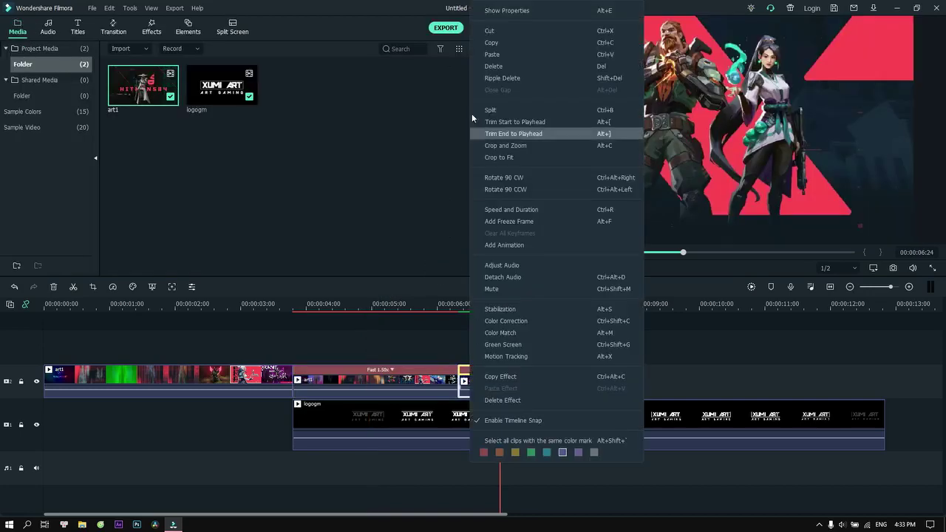
left_click(482, 11)
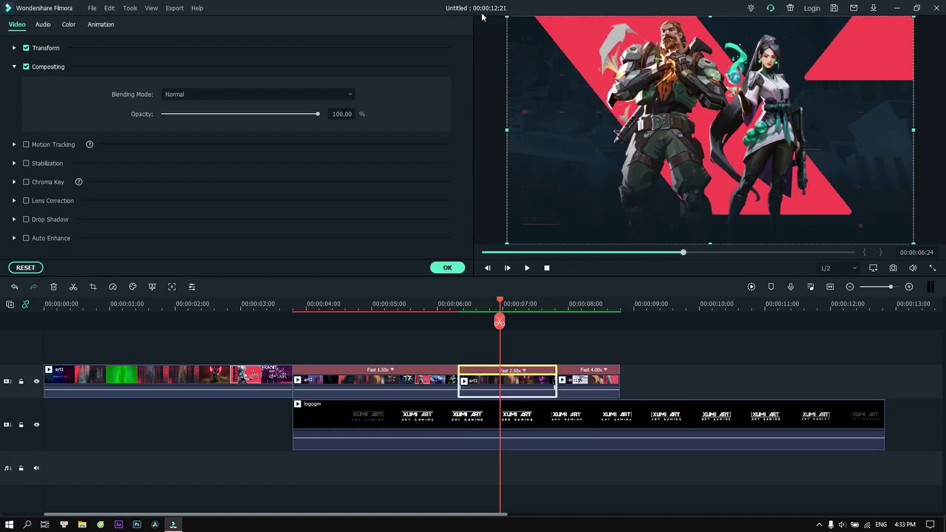
left_click(276, 93)
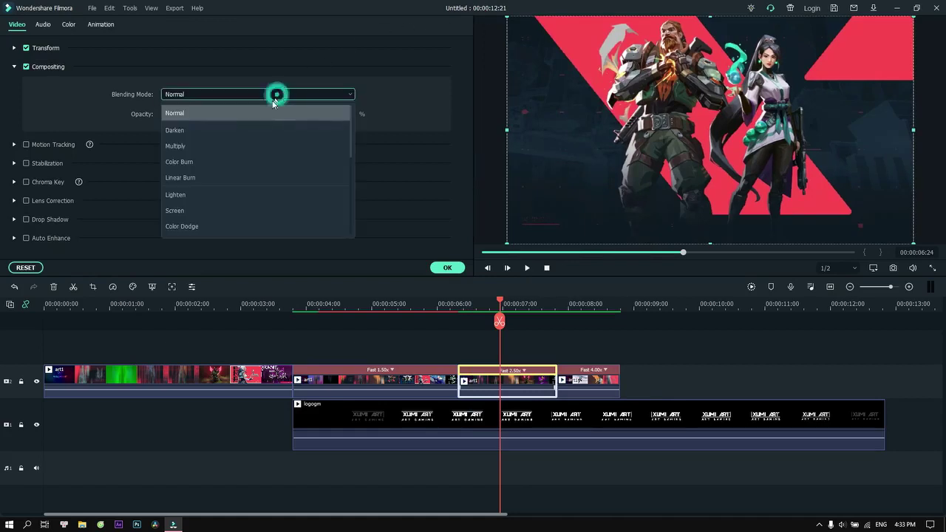
left_click(226, 143)
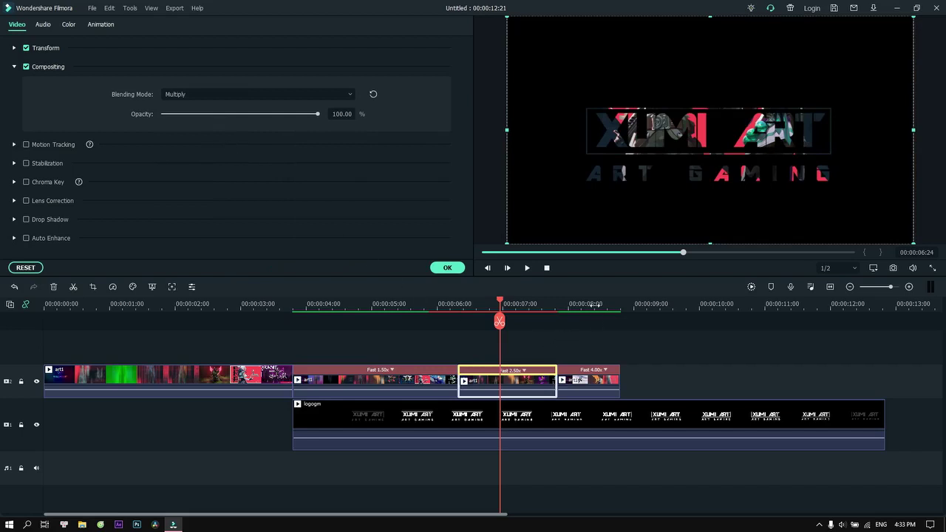
- Set the blending mode of the 4.00x art1 clip to Multiply and apply its properties
left_click(594, 303)
left_click(583, 375)
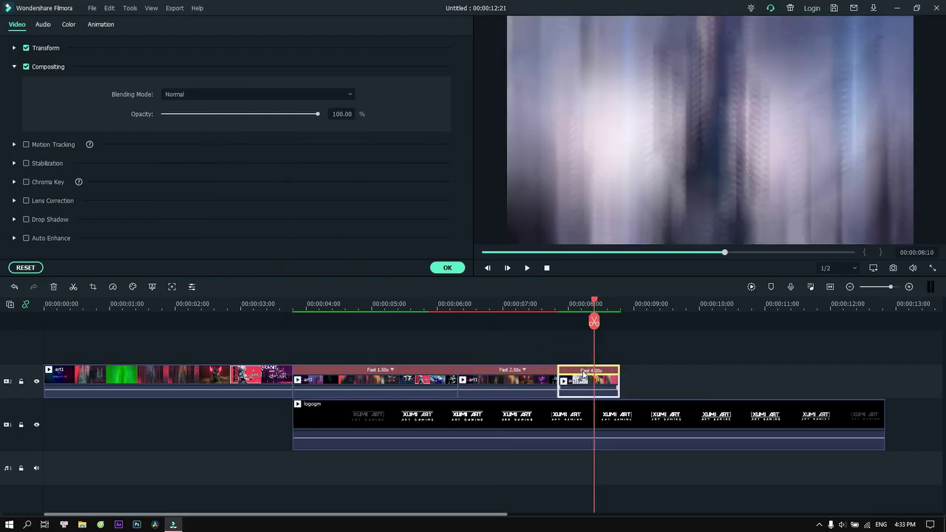
right_click(583, 372)
left_click(596, 11)
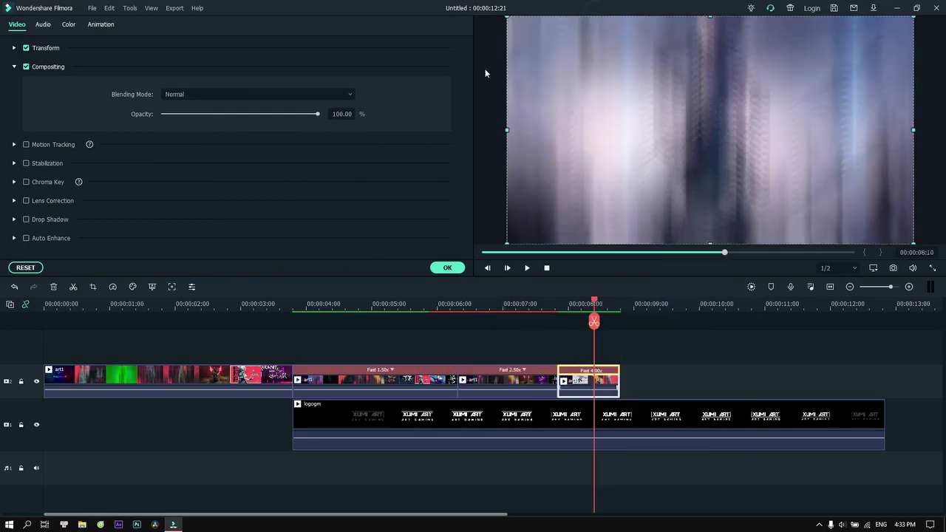
left_click(282, 96)
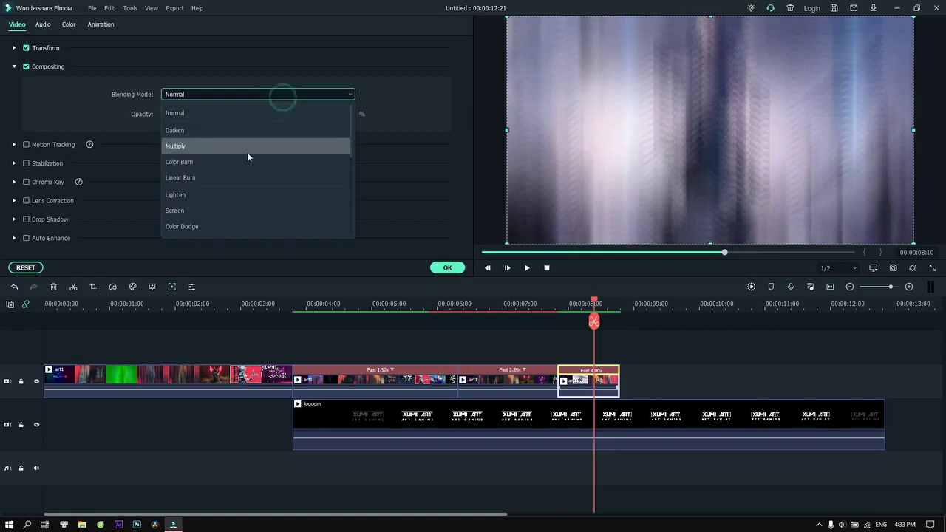
left_click(208, 146)
left_click(449, 267)
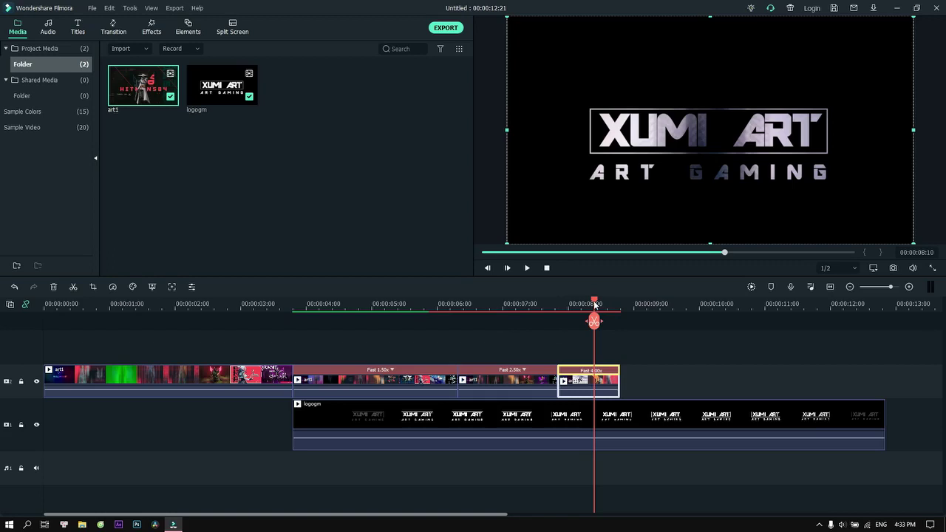
- Split the logogm clip at the end of the 4.00x art1 clip and select its first part
left_click_drag(595, 305, 621, 311)
left_click(621, 328)
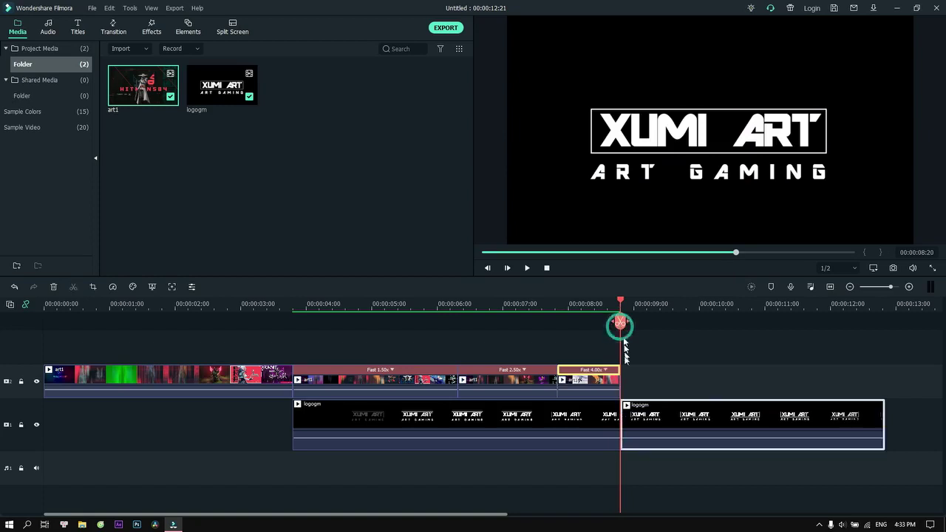
left_click(609, 420)
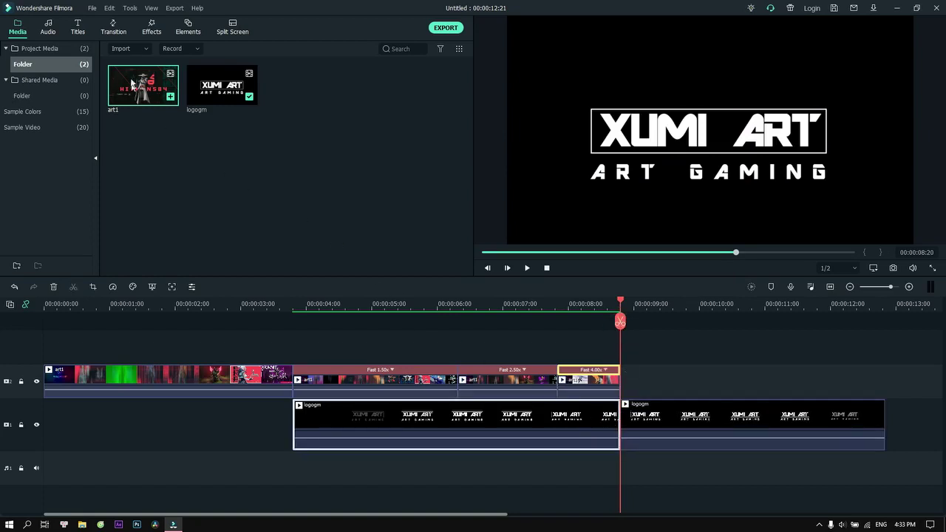
- Add the basic Dissolve transition to the end of the first logogm segment
left_click(114, 29)
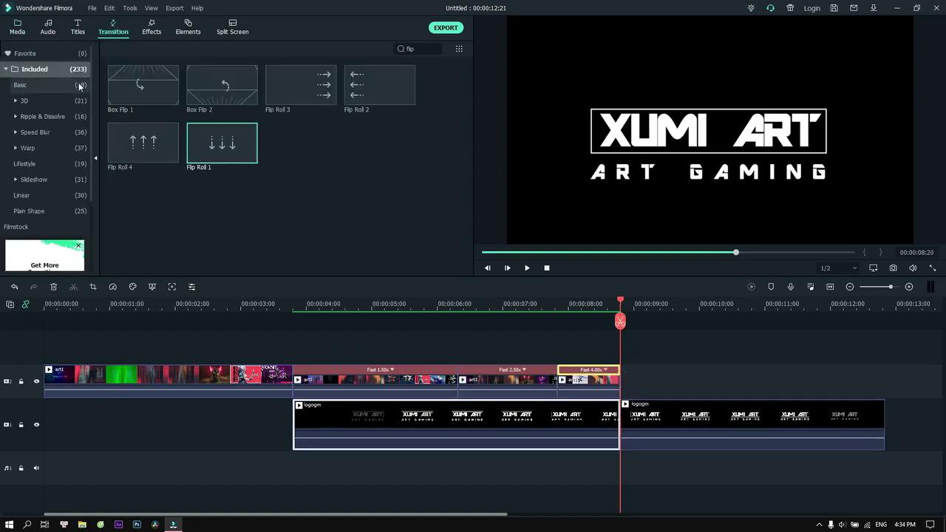
left_click(60, 70)
left_click(59, 71)
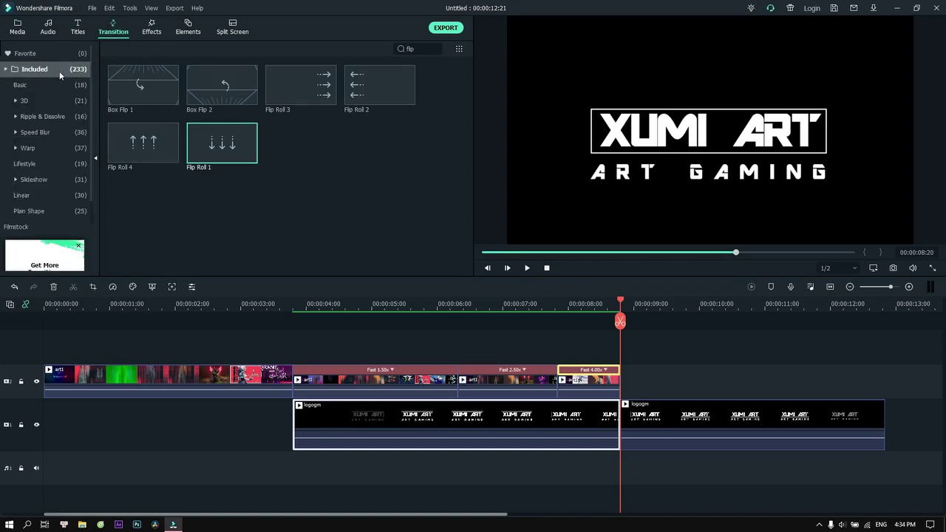
left_click(54, 85)
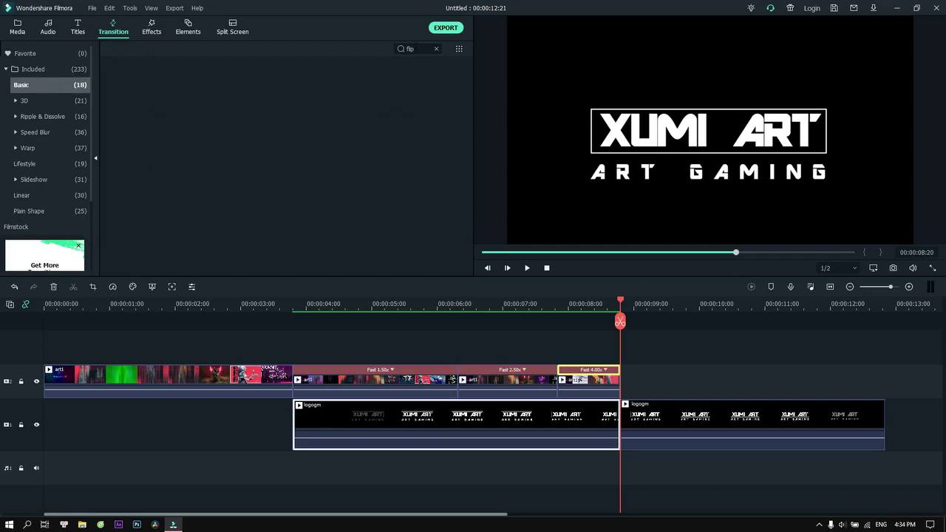
left_click(436, 48)
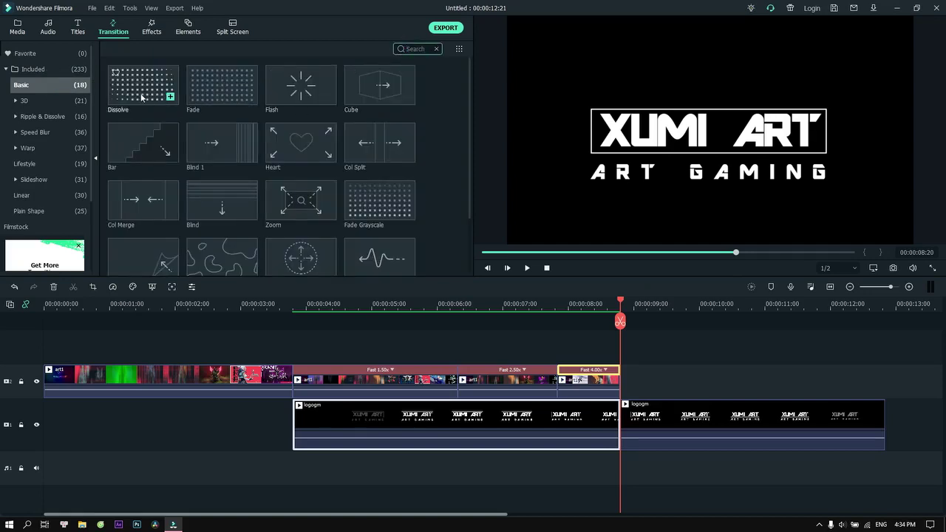
left_click_drag(142, 97, 560, 429)
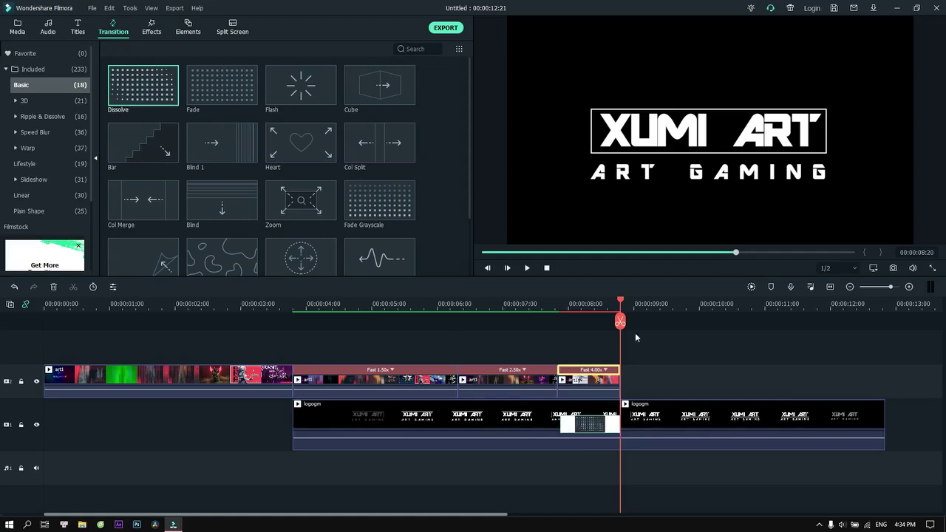
- Render the timeline preview from the start and play the whole intro back
left_click_drag(622, 305, 46, 306)
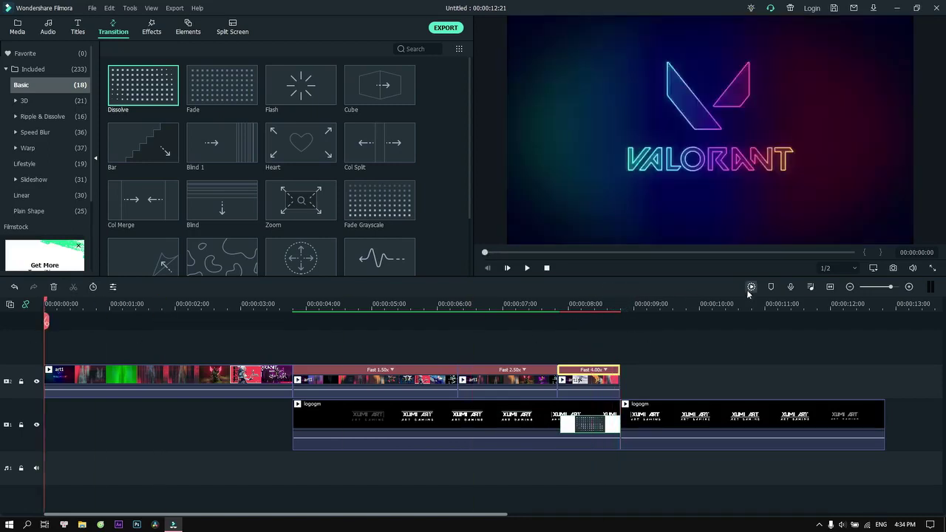
left_click(755, 290)
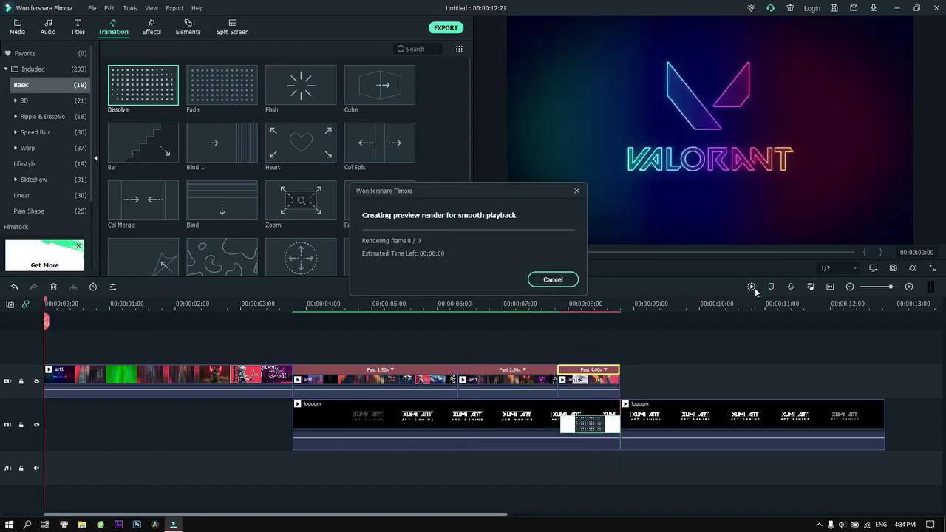
key("space")
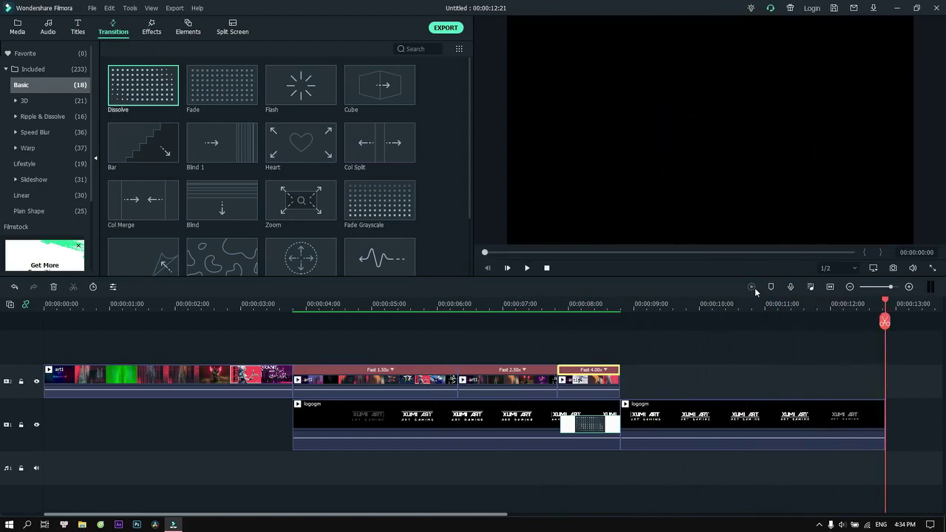
- Add a custom animation keyframe at the start of the first art1 clip
left_click(214, 392)
right_click(190, 380)
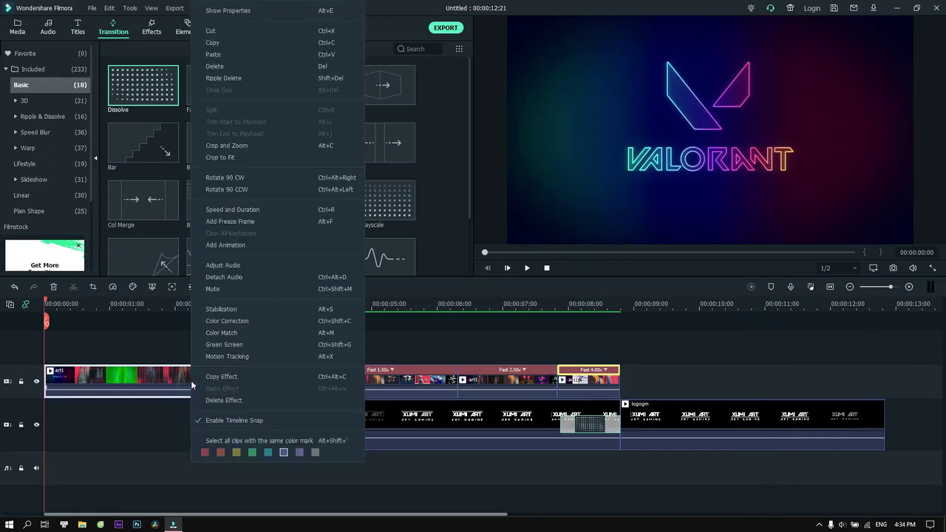
left_click(210, 12)
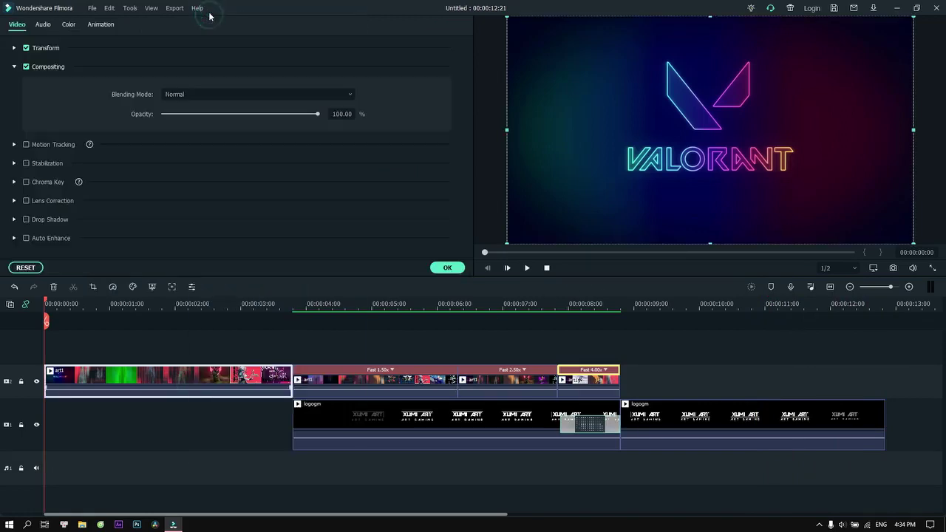
left_click(101, 24)
left_click(51, 46)
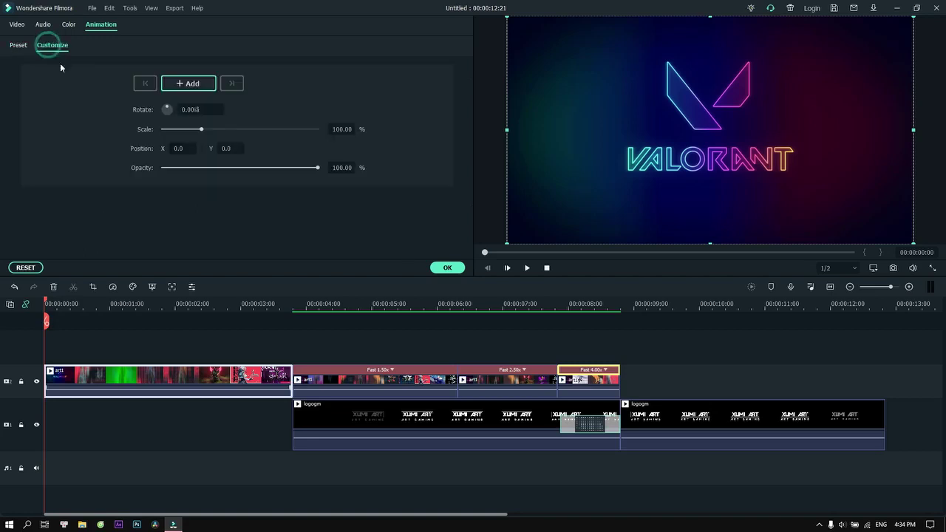
left_click(178, 84)
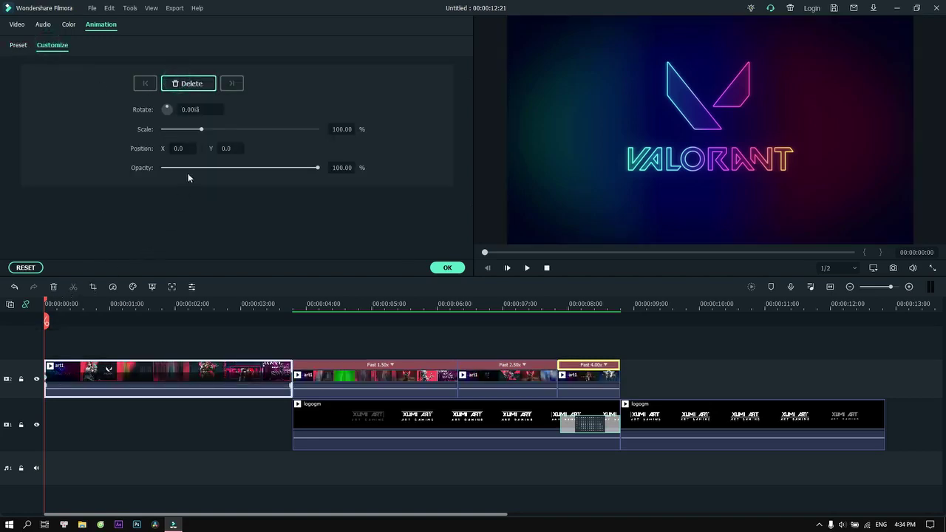
- Keyframe the end of the first art1 clip at 9° rotation and 128.66% scale, apply it and play the intro
left_click_drag(45, 303, 291, 345)
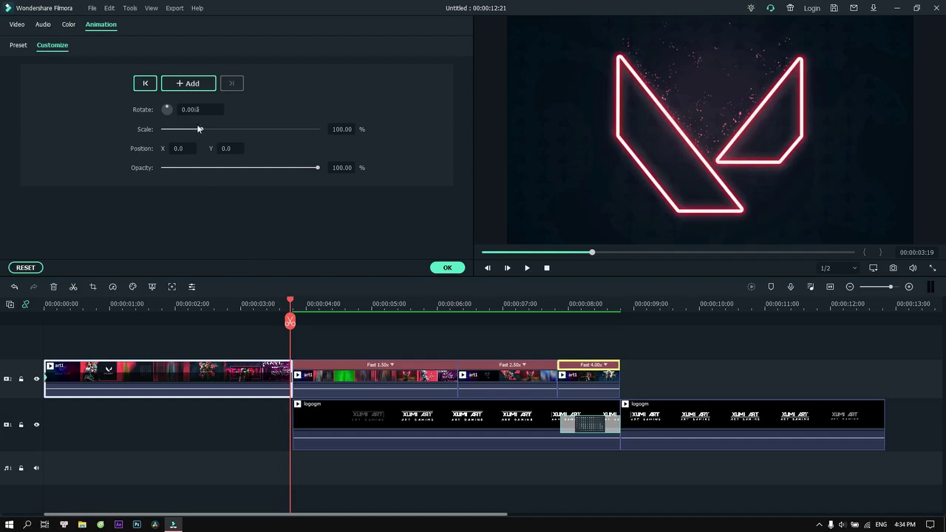
scroll(193, 109, "up", 9)
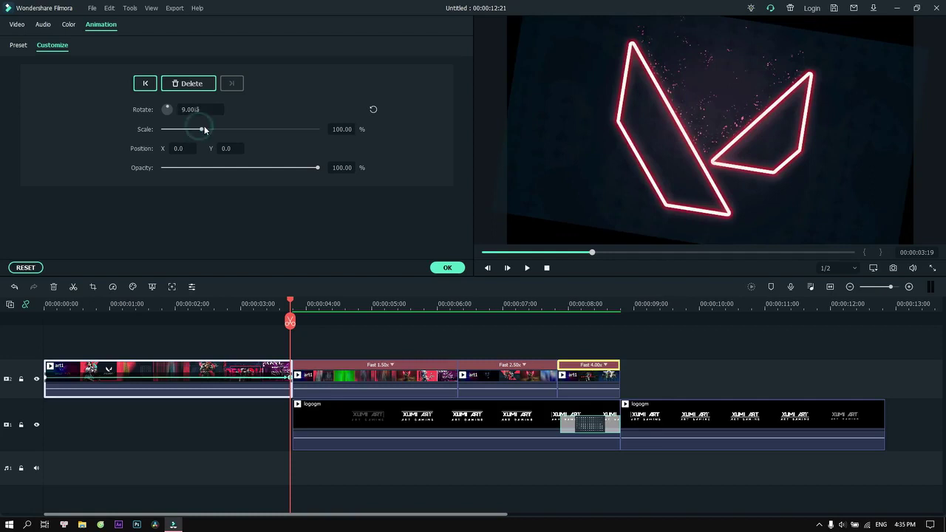
left_click_drag(203, 128, 214, 130)
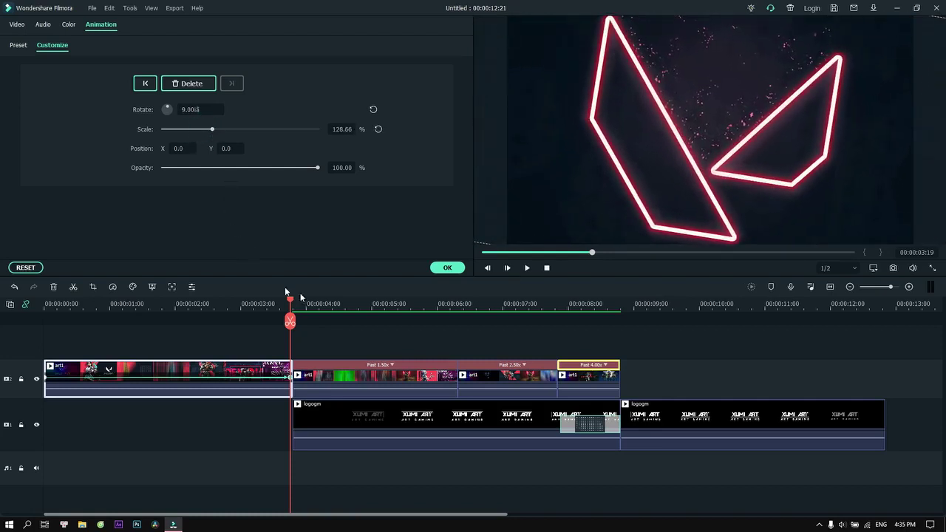
left_click(437, 269)
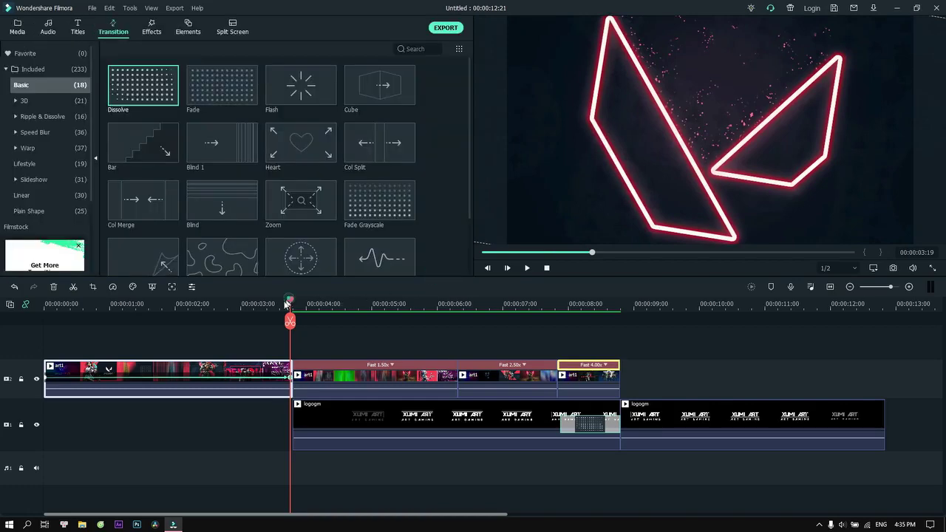
left_click_drag(287, 303, 5, 333)
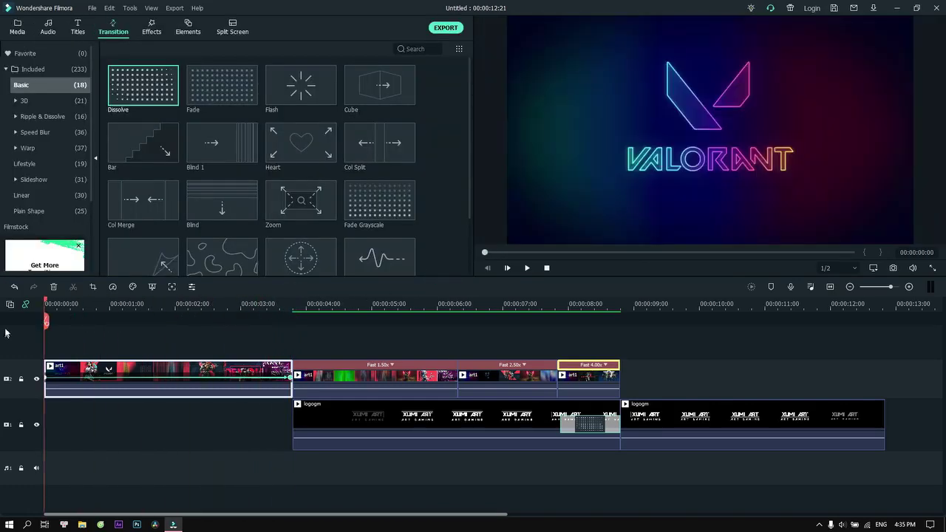
key("space")
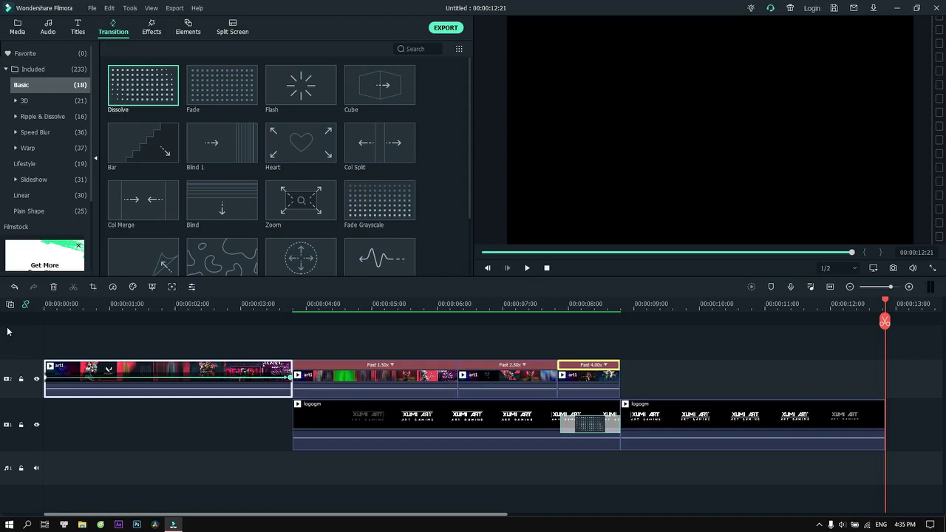
- Import the VALORANT Theme Song file from the audio free folder on drive F into the project media
left_click(22, 58)
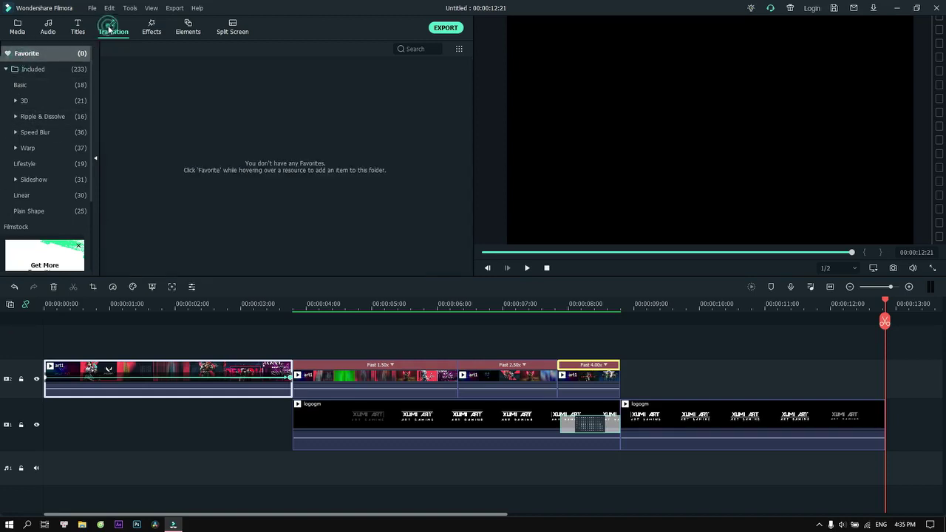
left_click(17, 27)
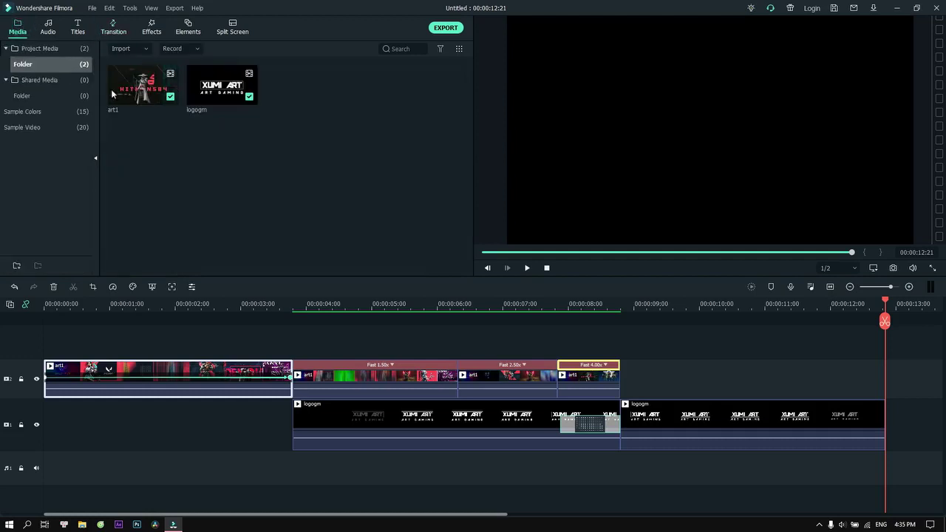
double_click(195, 145)
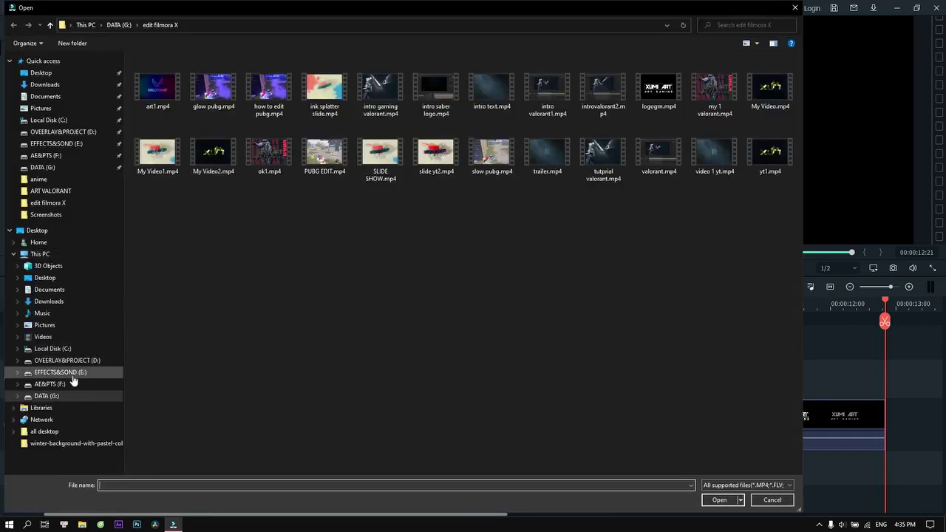
left_click(64, 383)
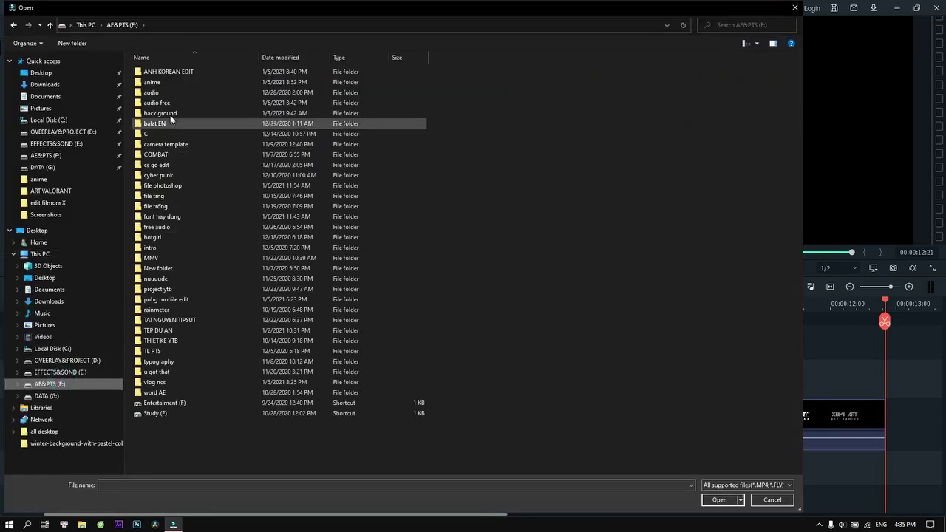
double_click(167, 106)
double_click(169, 85)
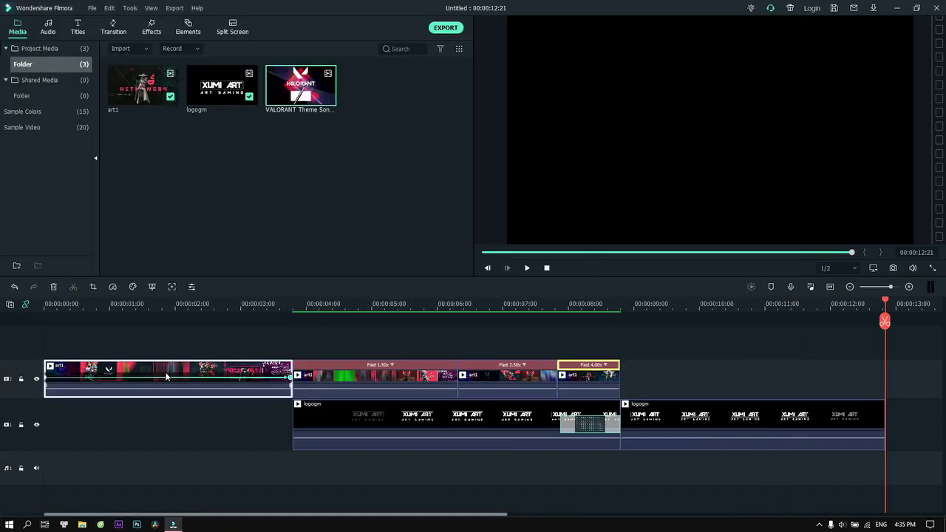
- Place the VALORANT Theme Song at the timeline start, detach its audio and delete its video part
left_click_drag(249, 302, 25, 336)
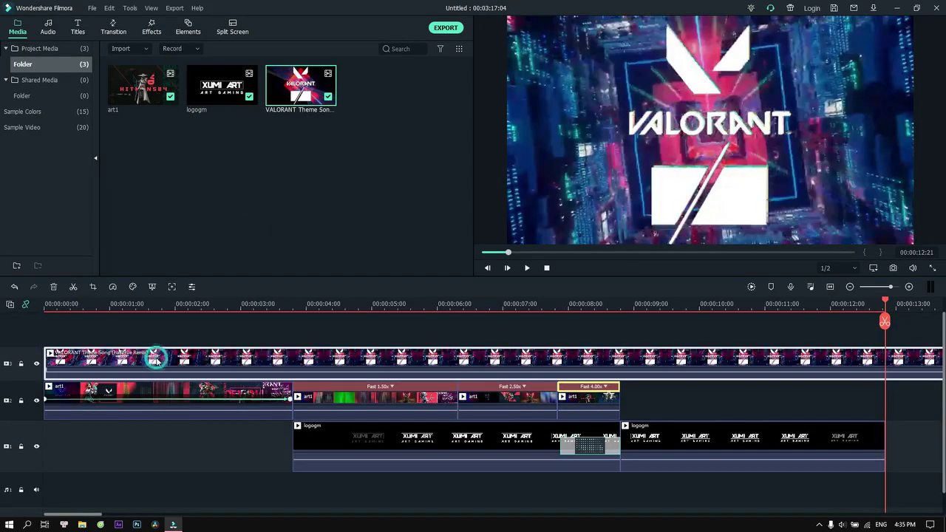
right_click(155, 361)
left_click(208, 278)
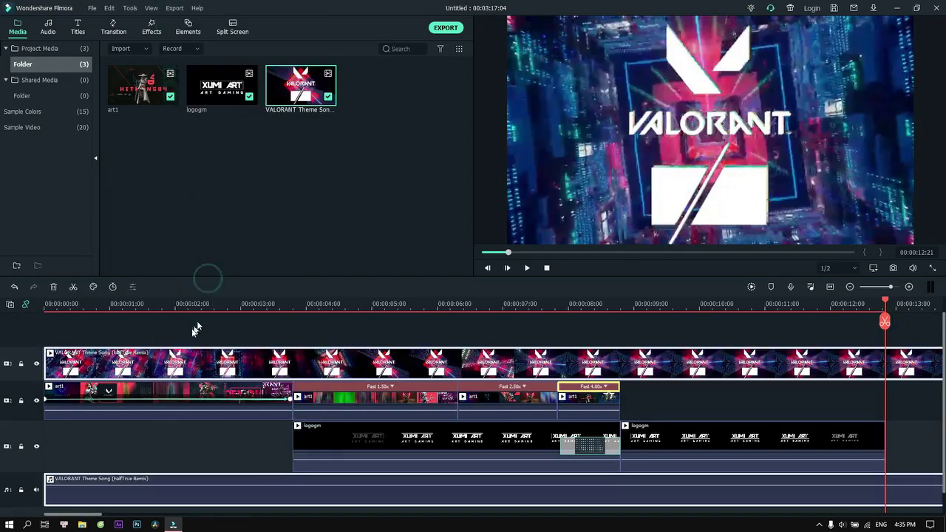
key("Delete")
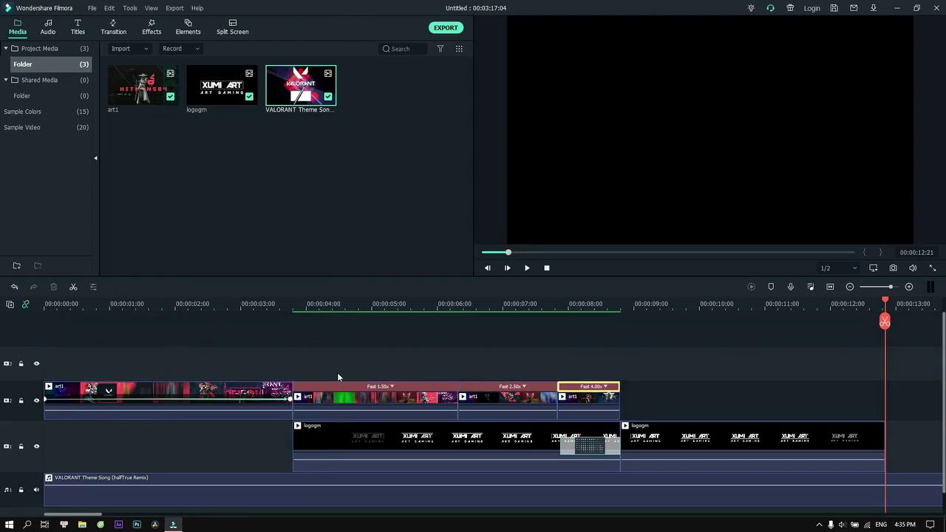
- Play the intro from the beginning to check it with the theme song
left_click_drag(886, 303, 63, 386)
key("Home")
key("space")
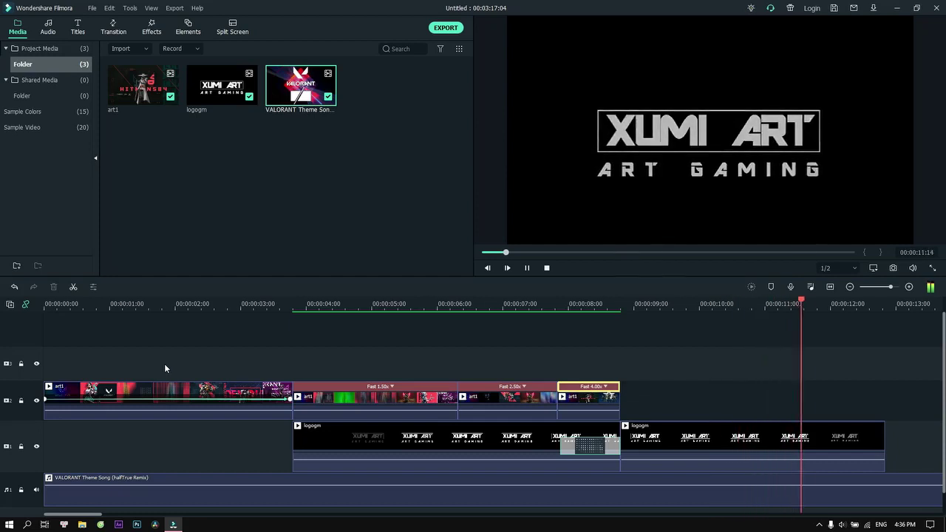
key("space")
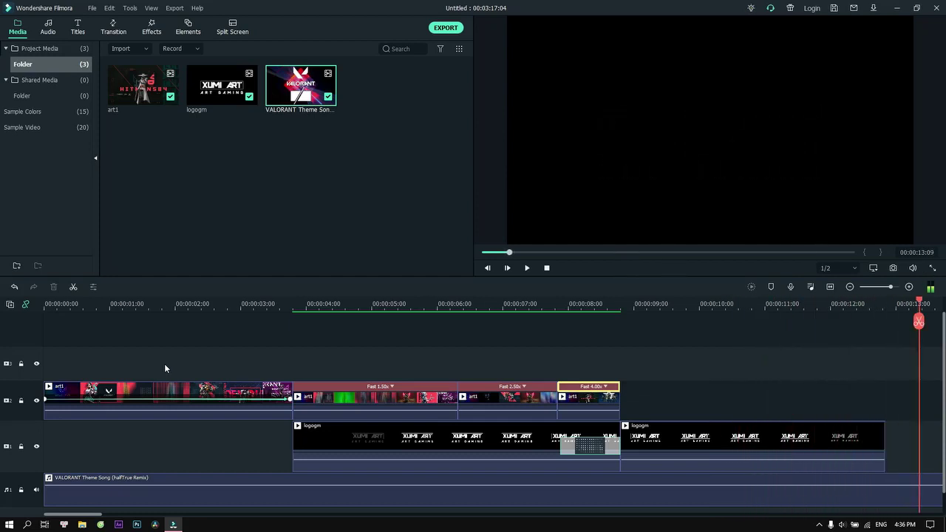
- Split the theme song audio at 00:00:03:20, where the 1.50x art1 clip starts, and at 00:00:09:03
left_click_drag(907, 307, 294, 384)
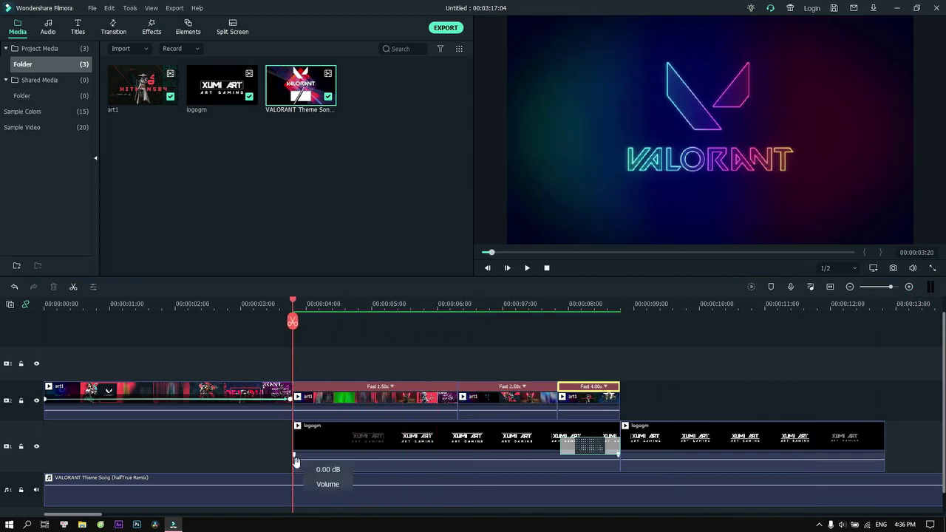
left_click(265, 491)
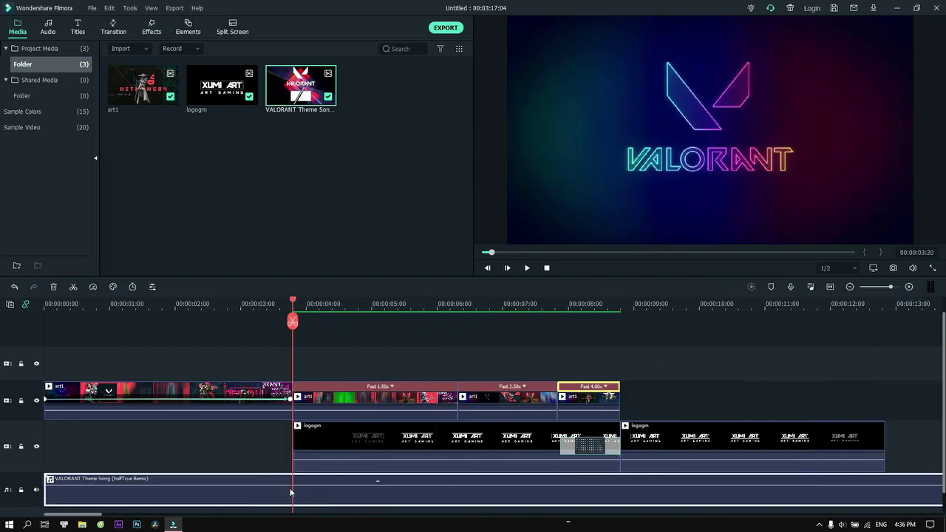
key("ctrl+b")
scroll(369, 480, "down", 1)
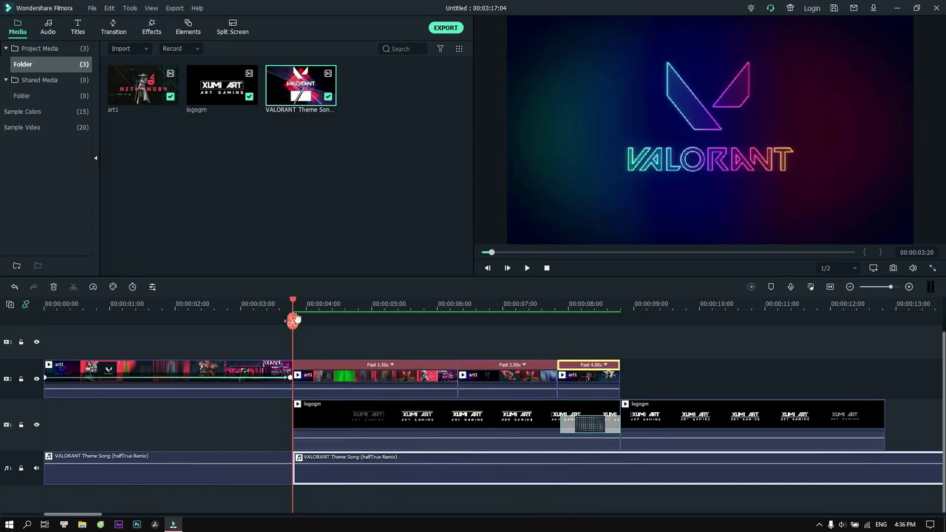
left_click_drag(293, 301, 641, 387)
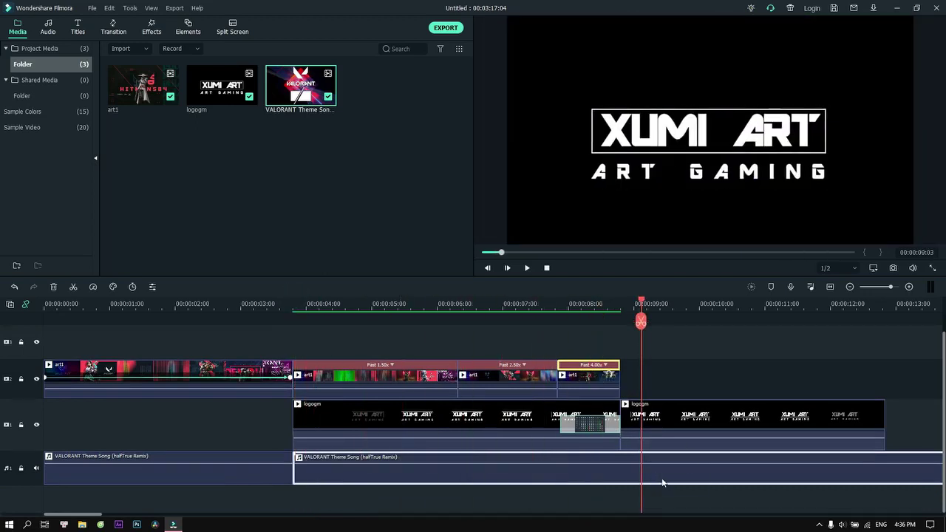
key("ctrl+b")
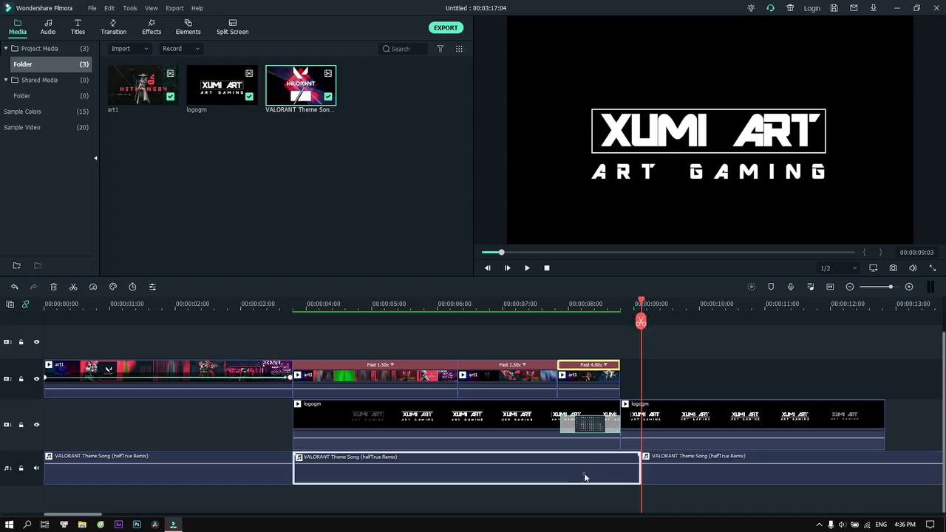
- Set a custom speed of 1.10x for the middle segment of the theme song
left_click(97, 287)
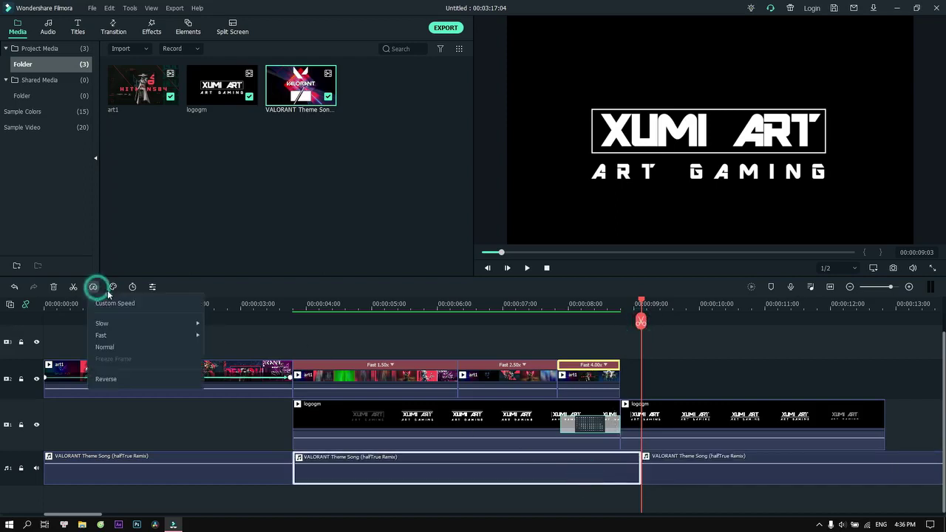
left_click(111, 301)
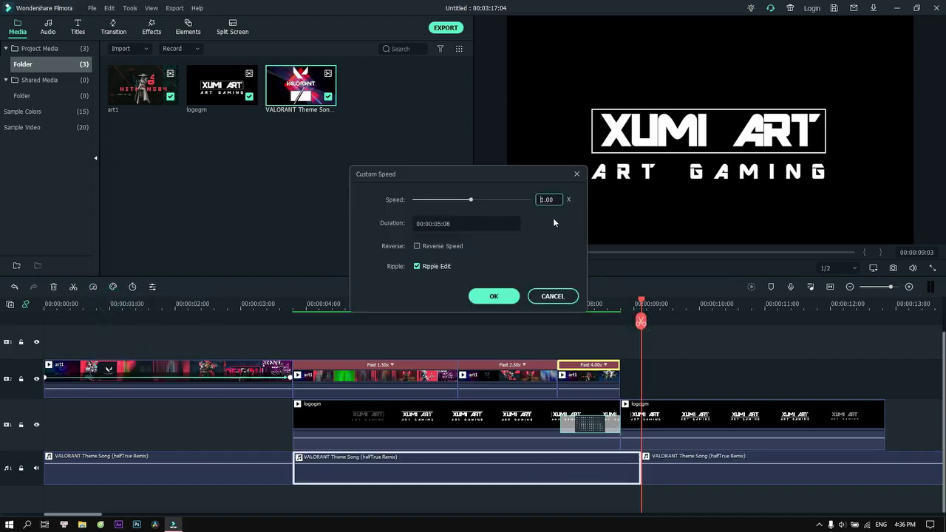
double_click(550, 200)
left_click(493, 297)
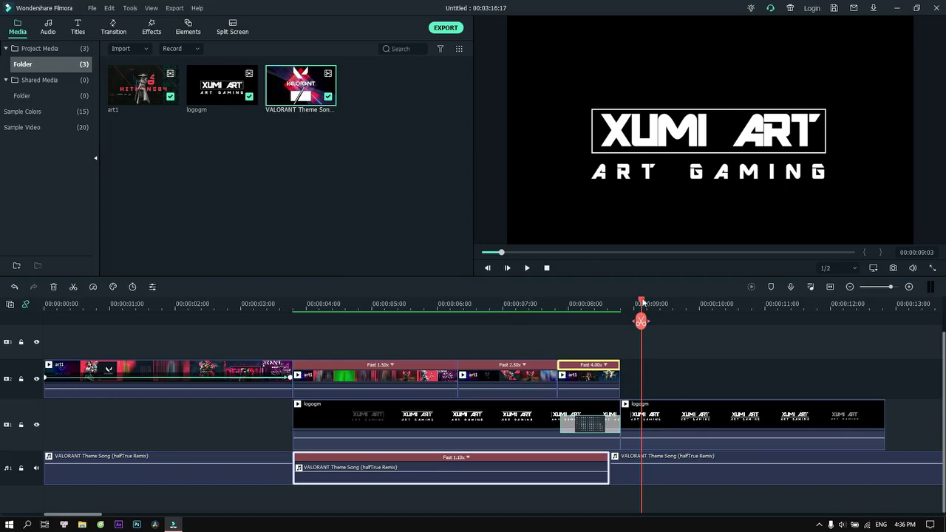
- Play the intro from the start to check the music timing after the speed change
left_click_drag(643, 302, 282, 303)
left_click(278, 362)
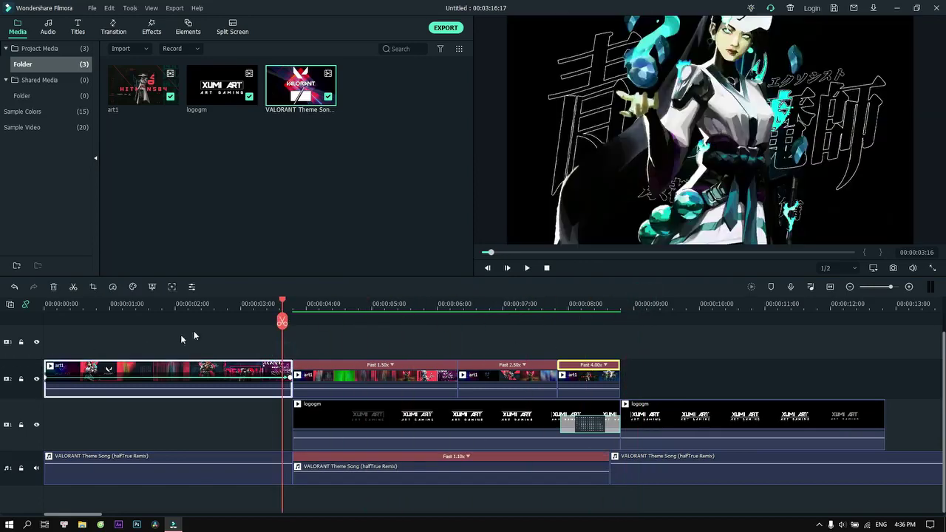
left_click(238, 331)
key("Home")
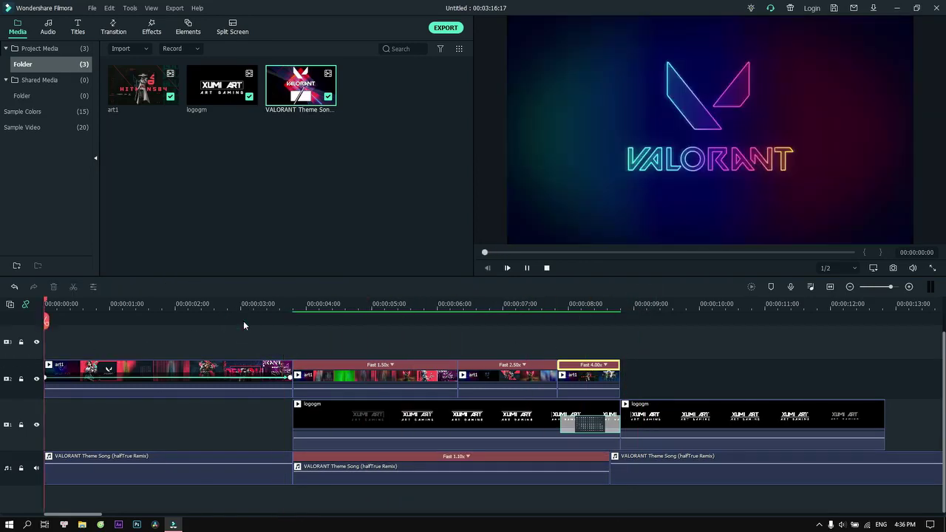
key("space")
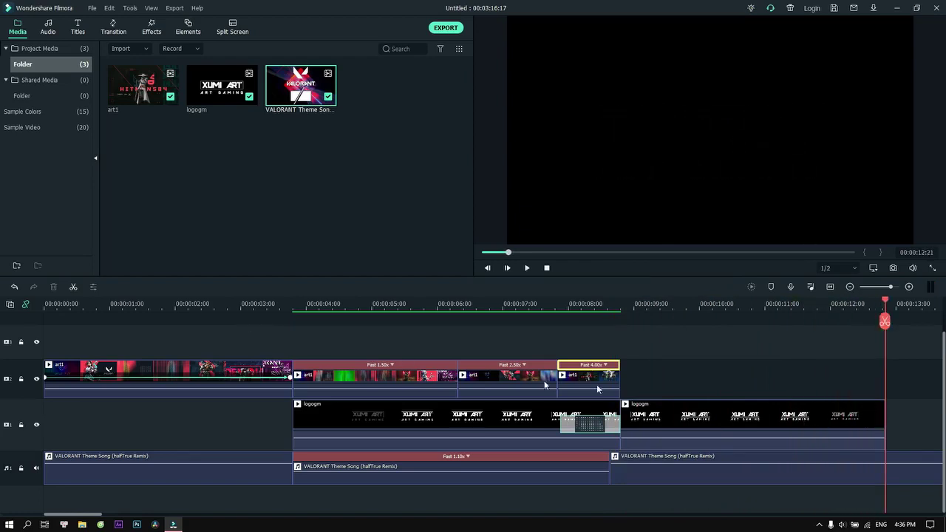
- Split the theme song at 00:00:12:21, where the last logogm clip ends, and delete the leftover audio after the cut
left_click(885, 321)
left_click(908, 477)
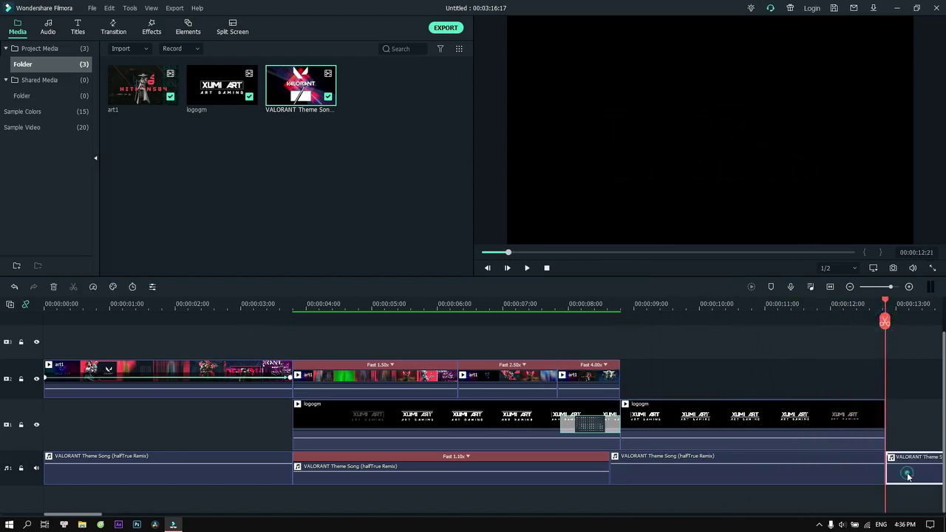
key("Delete")
- Add a fade-out to the last theme song segment, starting at about 00:00:12:06 and ending with the clip
left_click(883, 472)
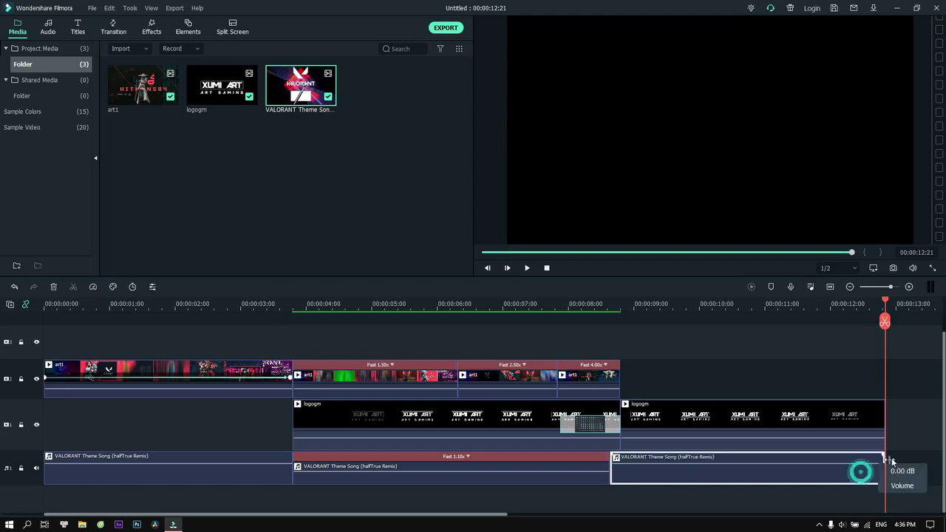
left_click_drag(881, 454, 843, 455)
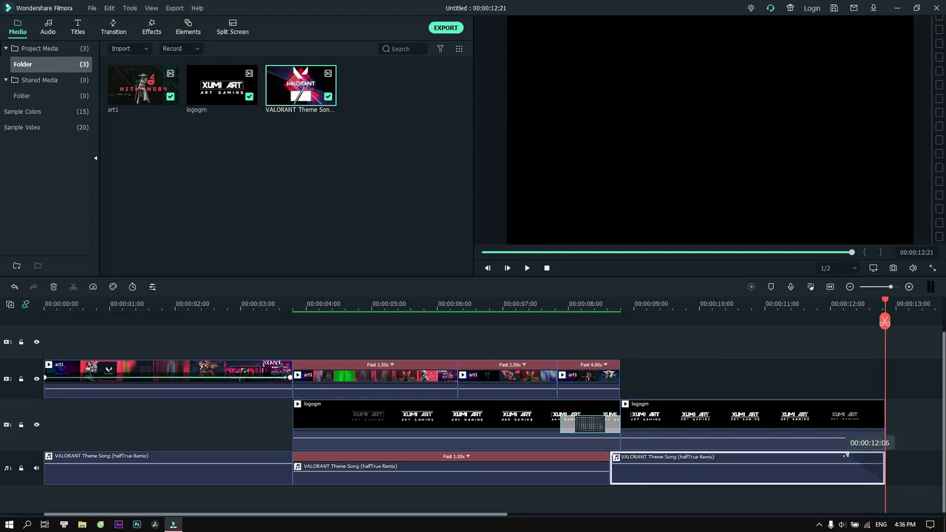
left_click(837, 317)
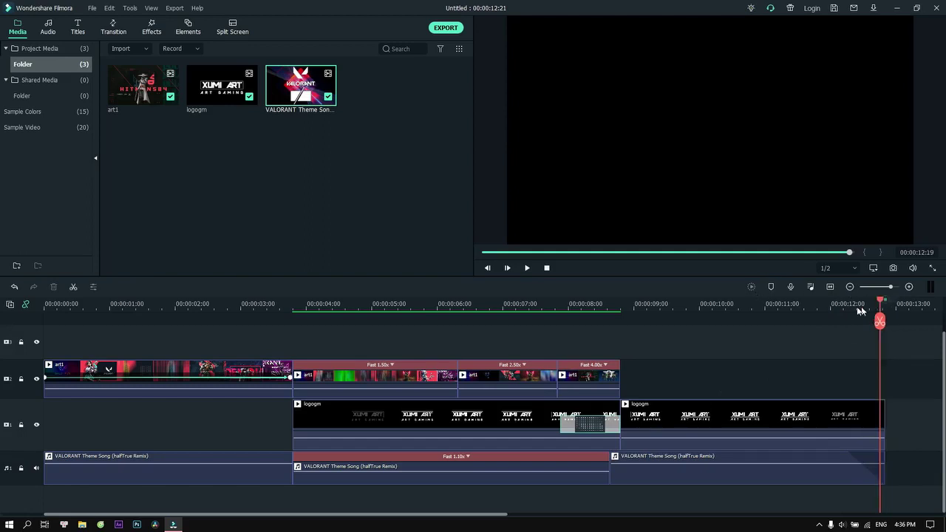
- Play the closing logogm part of the intro to check the music fade-out
left_click_drag(884, 321, 737, 322)
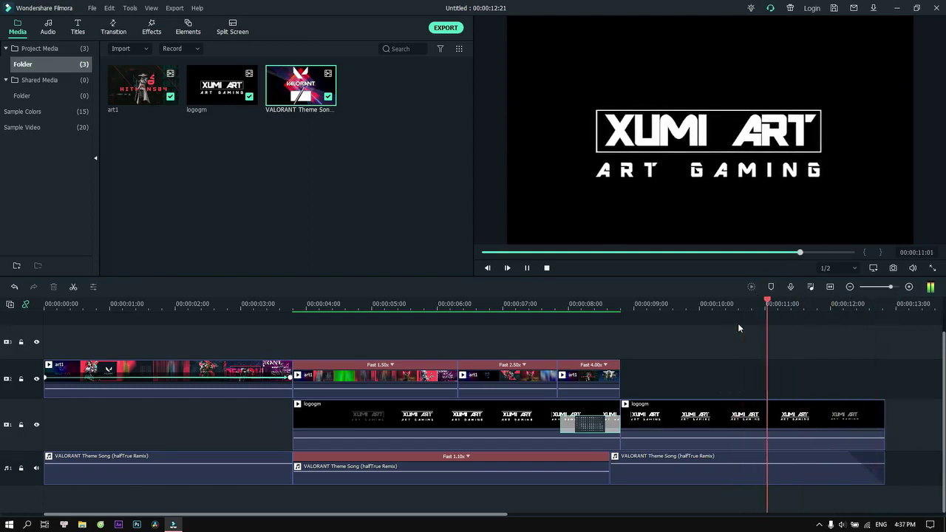
key("space")
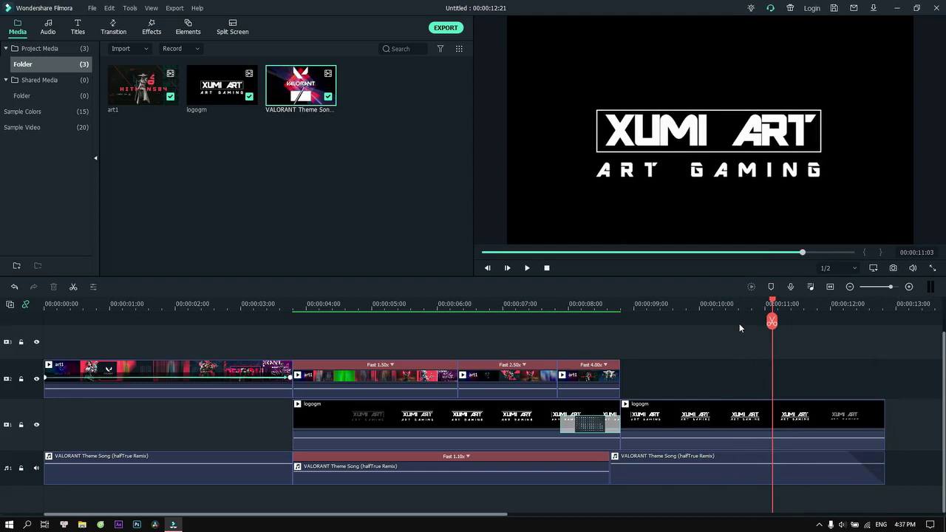
key("space")
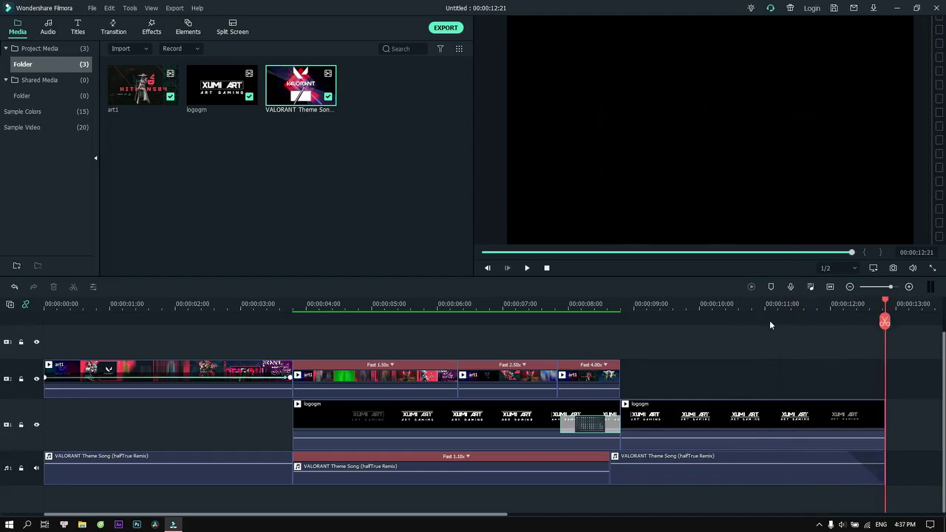
key("space")
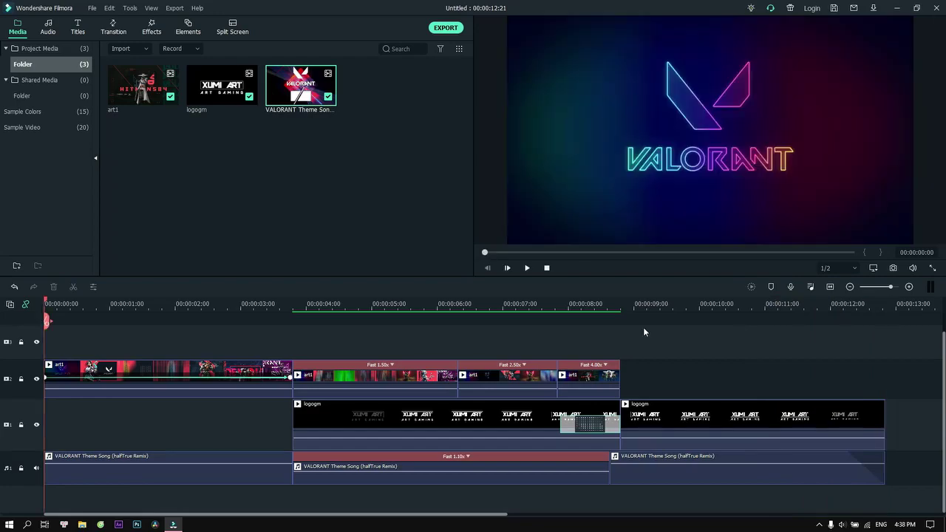